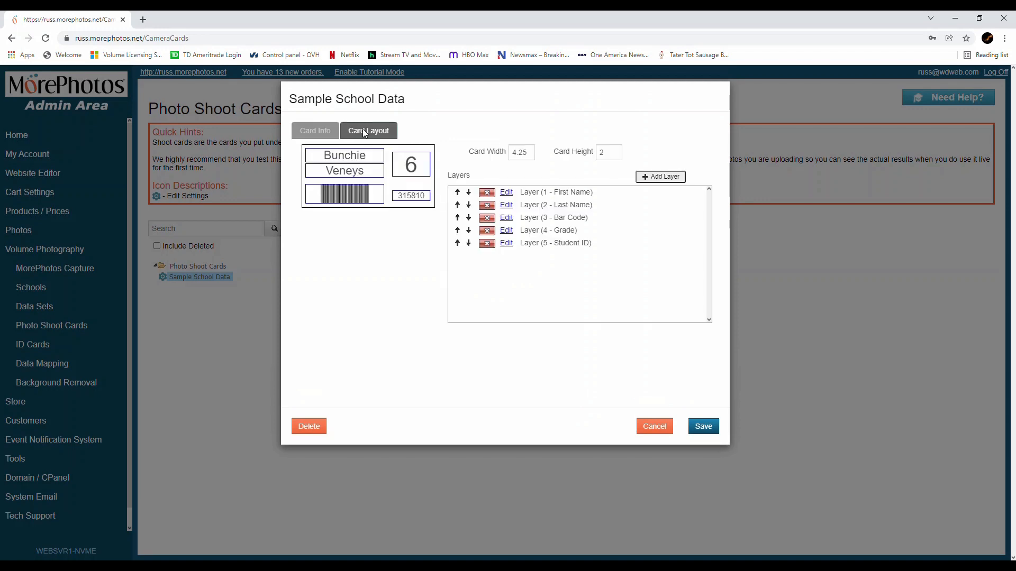
Step: Open the First Name layer of the Sample School Data shoot card and view its field name options
{"action": "left_click", "coordinate": [369, 159]}
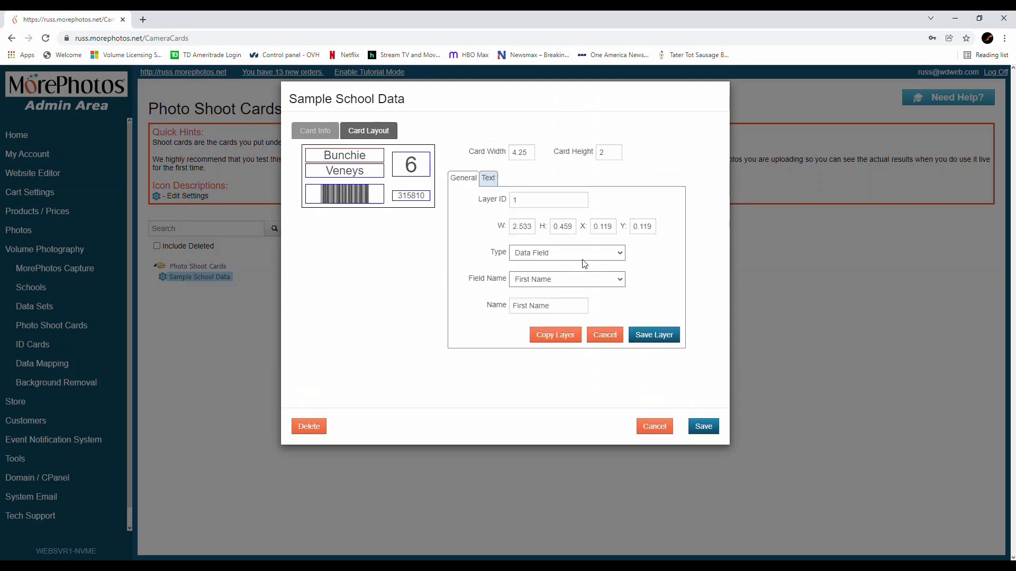
{"action": "left_click", "coordinate": [572, 282]}
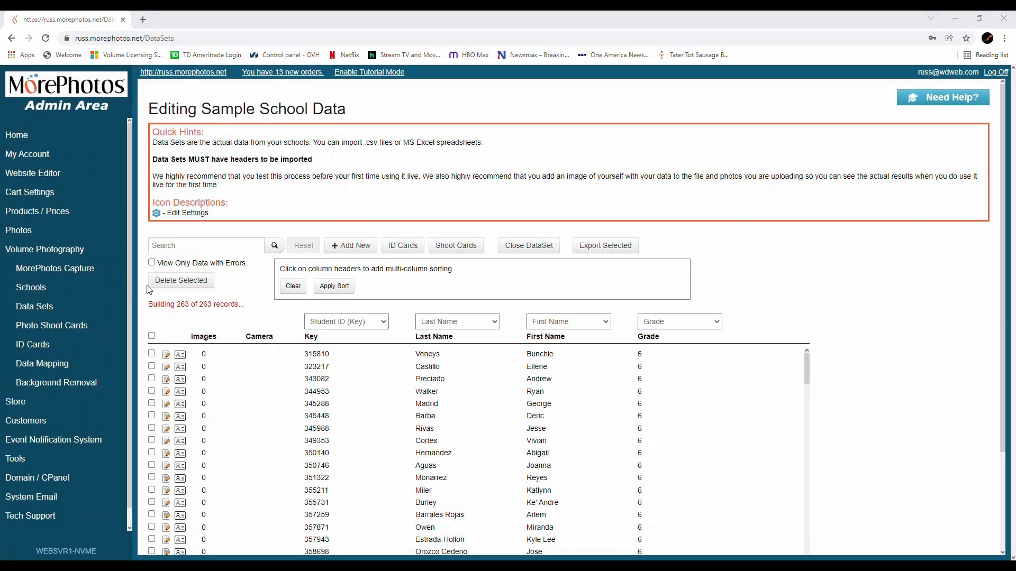
Step: Render shoot cards for all records in the data set using the Sample School Data card, and preview the first record's card
{"action": "left_click", "coordinate": [152, 336]}
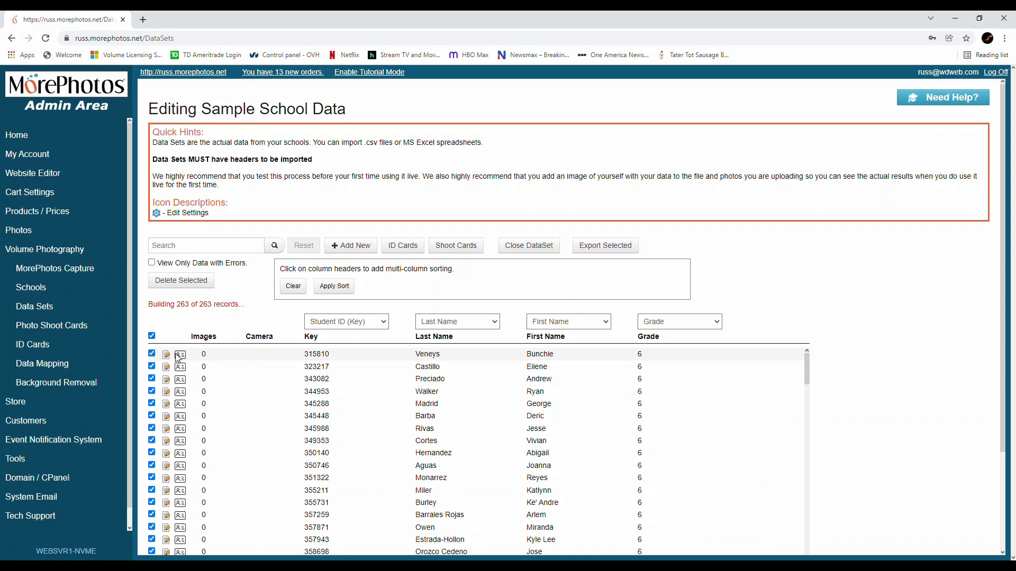
{"action": "left_click", "coordinate": [457, 247]}
{"action": "left_click", "coordinate": [507, 136]}
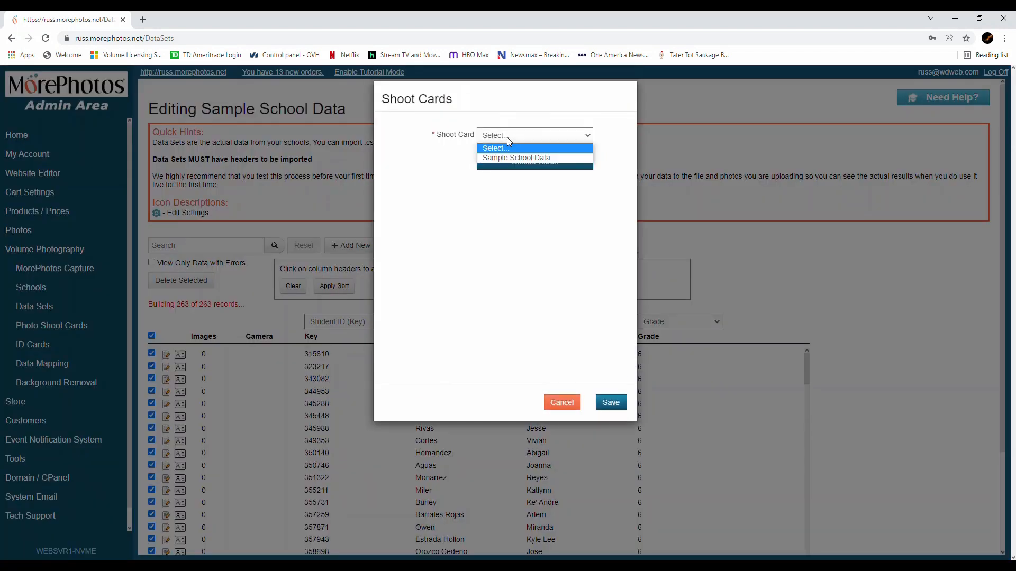
{"action": "left_click", "coordinate": [529, 158]}
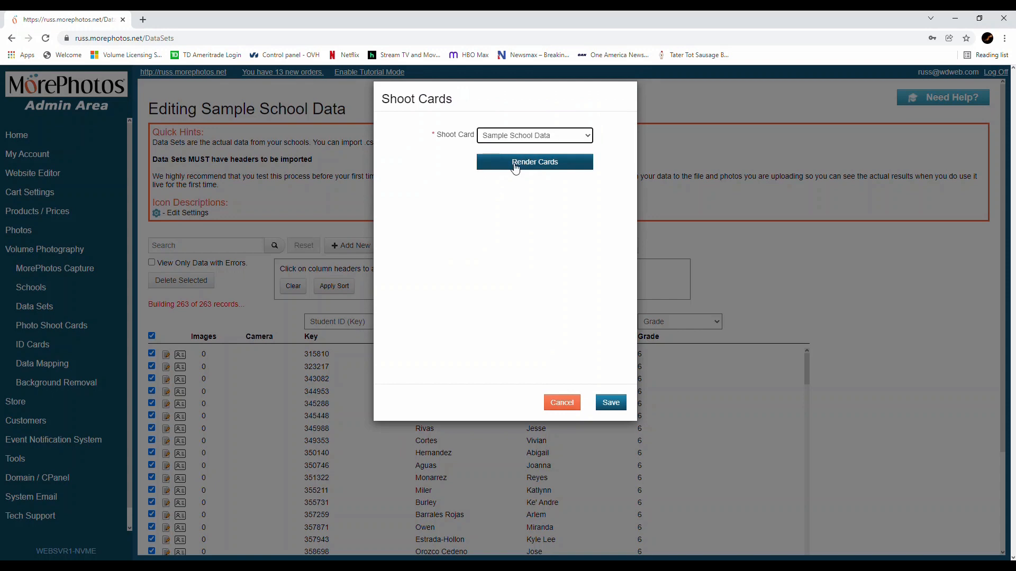
{"action": "left_click", "coordinate": [515, 167]}
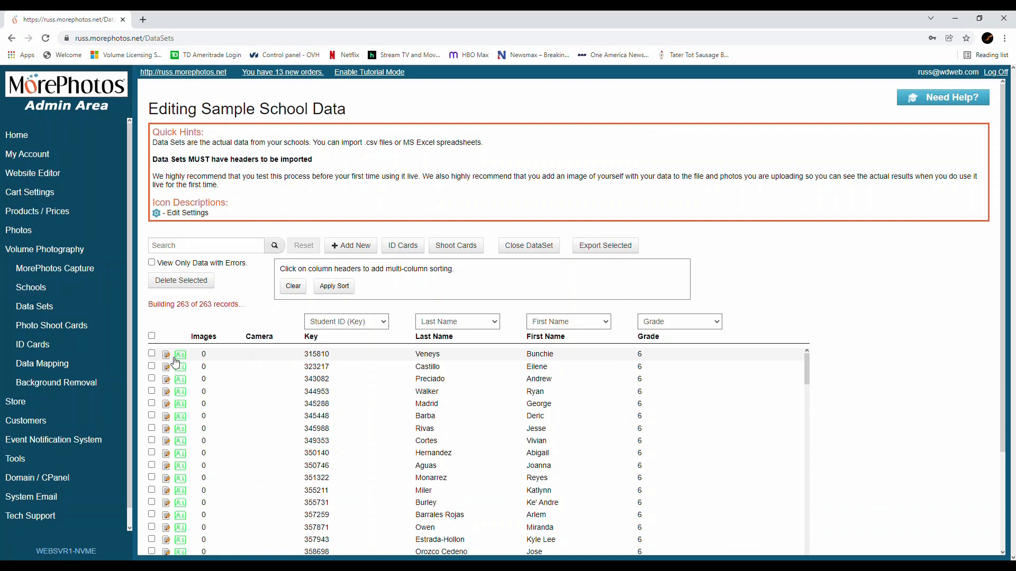
{"action": "left_click", "coordinate": [179, 362]}
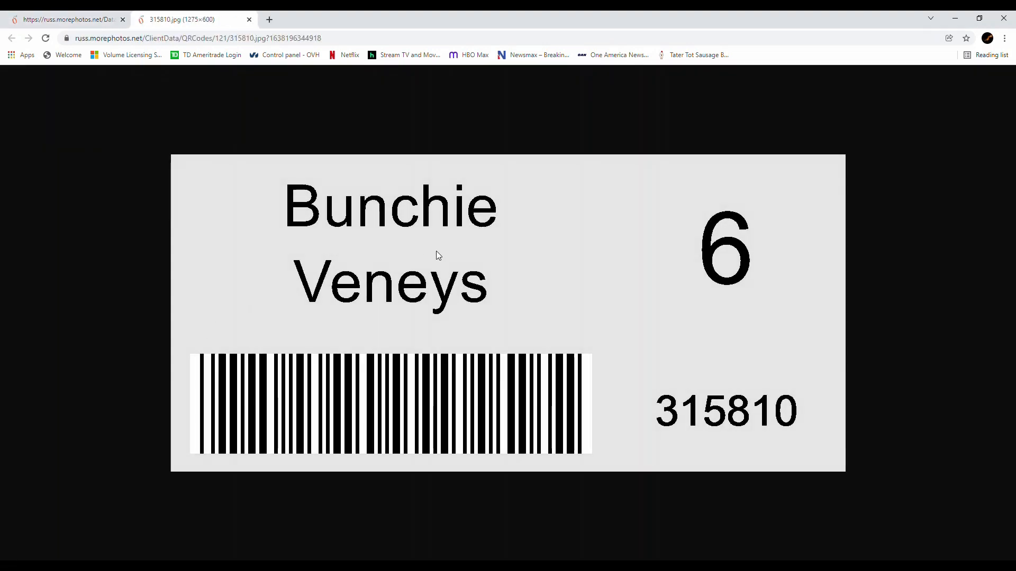
{"action": "left_click", "coordinate": [249, 20]}
Step: Print the shoot cards for all records in 2 columns and 5 rows with stack cut enabled
{"action": "left_click", "coordinate": [152, 337]}
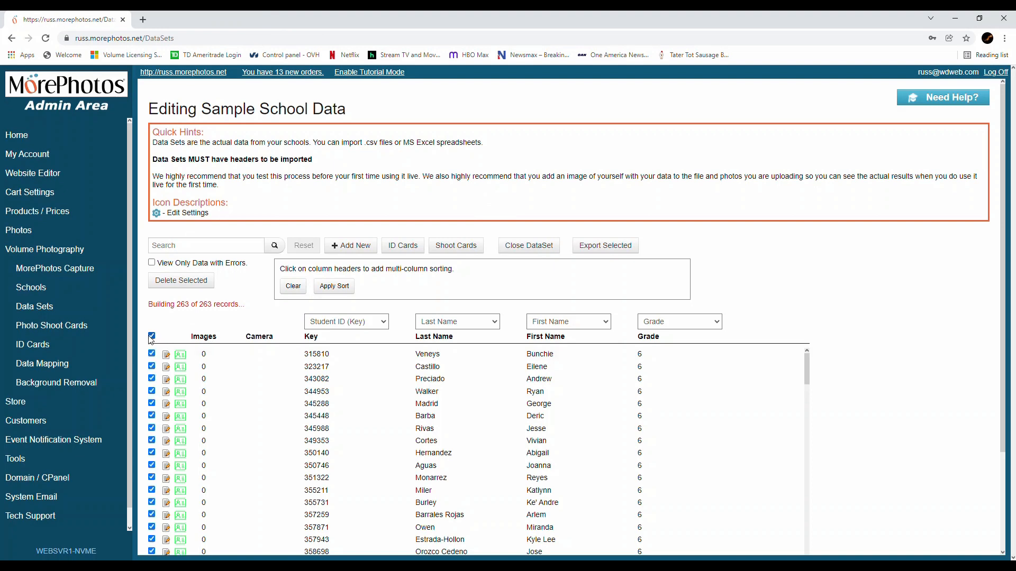
{"action": "left_click", "coordinate": [458, 246]}
{"action": "left_click", "coordinate": [501, 189]}
{"action": "left_click", "coordinate": [506, 220]}
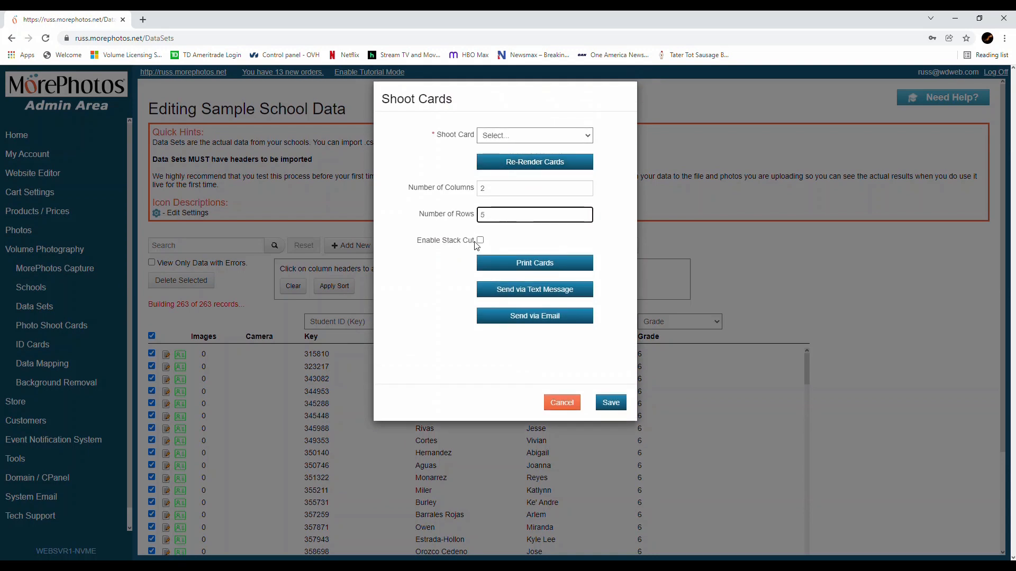
{"action": "left_click", "coordinate": [480, 241]}
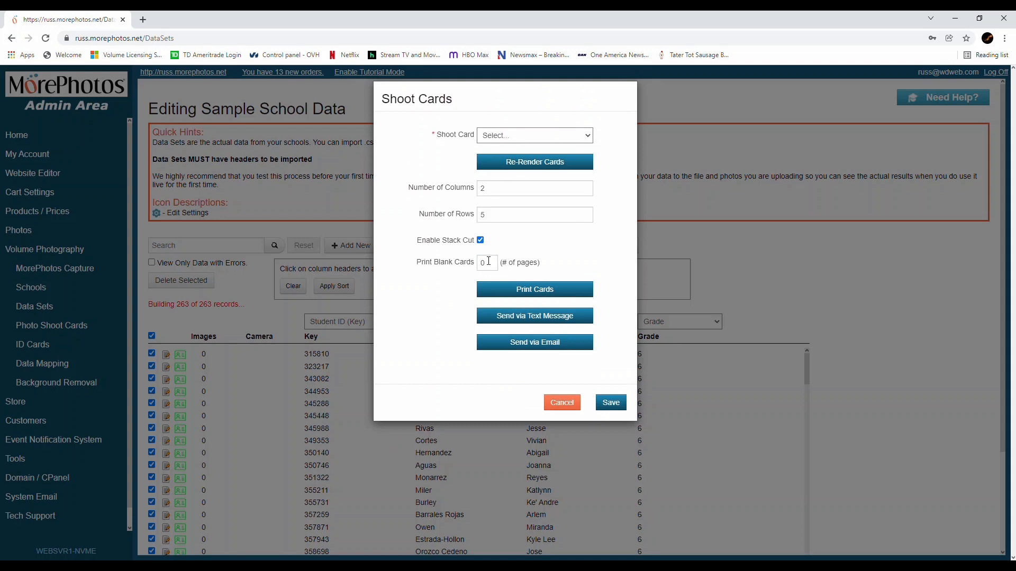
{"action": "left_click", "coordinate": [511, 294]}
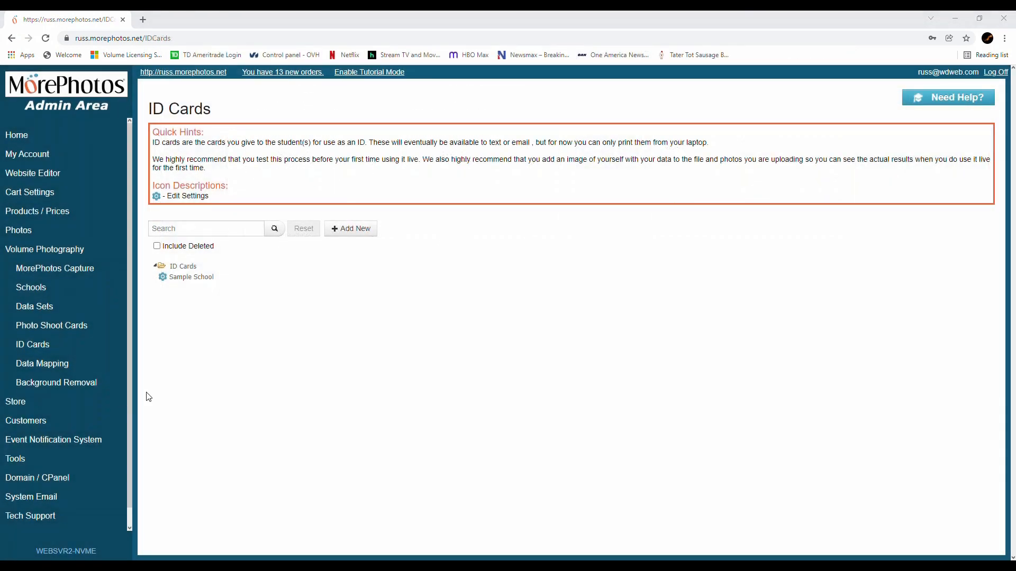
Step: In the Sample School ID card layout, change the Name layer's data field to Last Name
{"action": "left_click", "coordinate": [164, 278]}
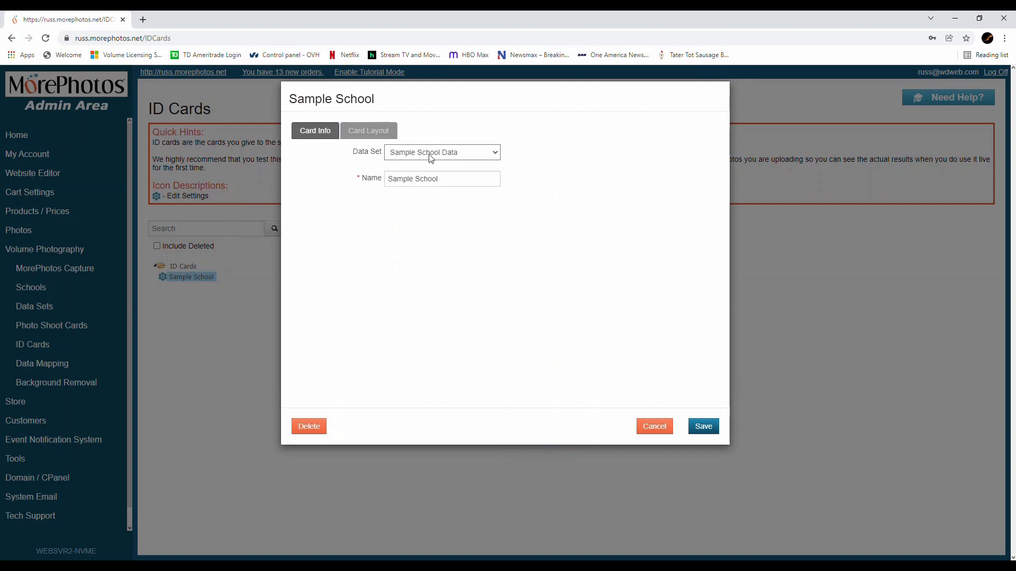
{"action": "left_click", "coordinate": [381, 137]}
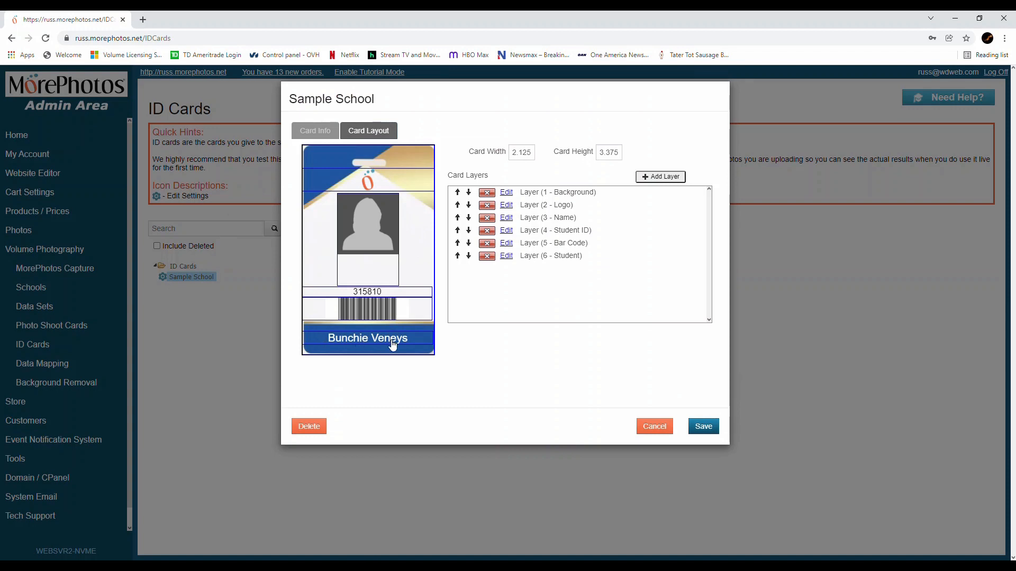
{"action": "left_click", "coordinate": [413, 339]}
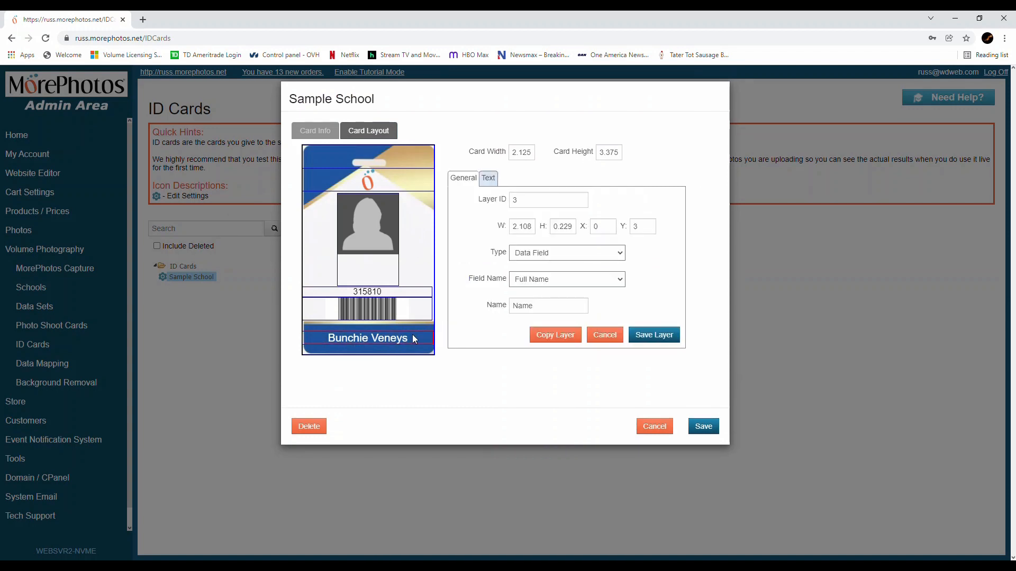
{"action": "left_click", "coordinate": [534, 280]}
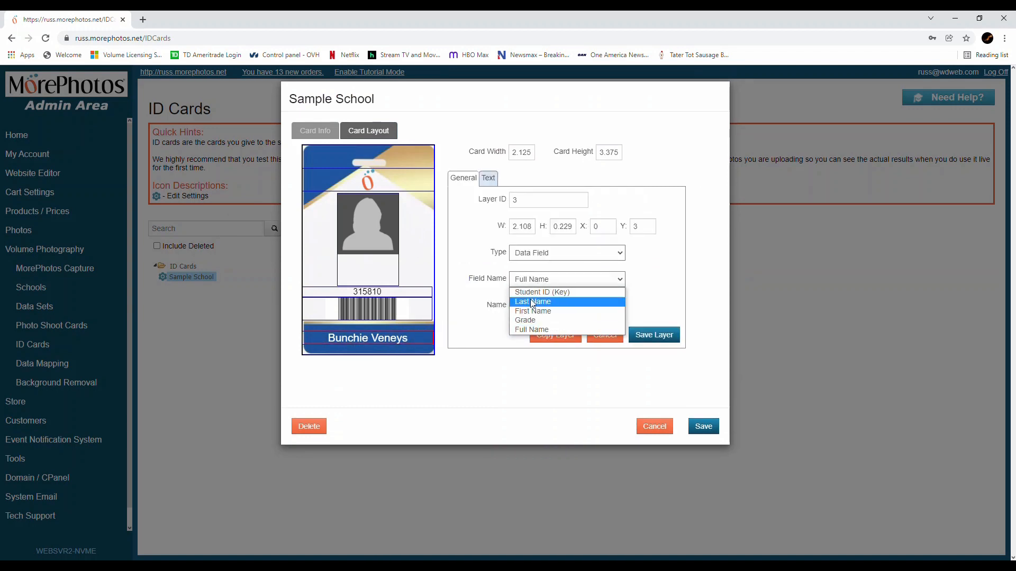
{"action": "left_click", "coordinate": [527, 301]}
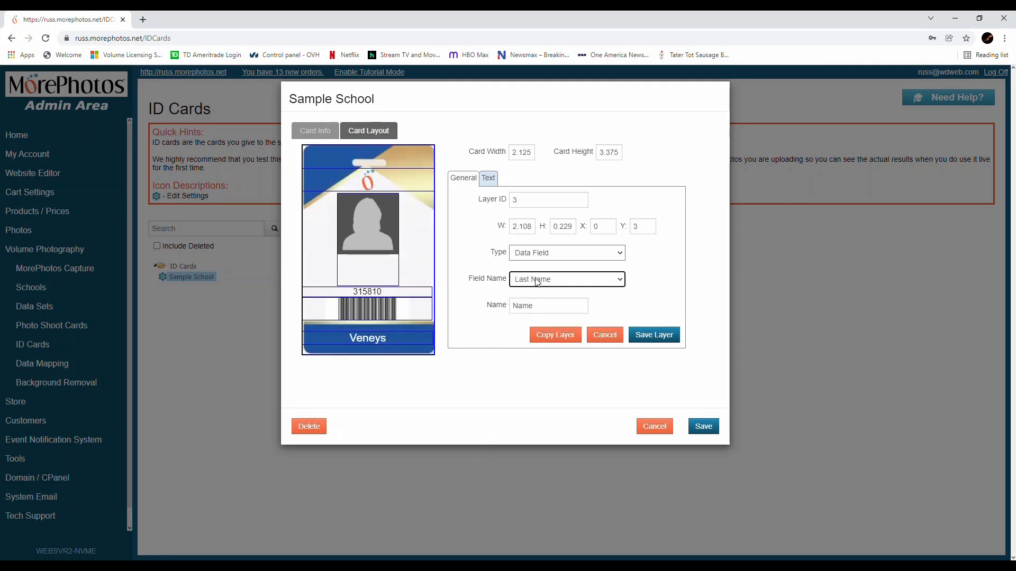
{"action": "left_click", "coordinate": [537, 282]}
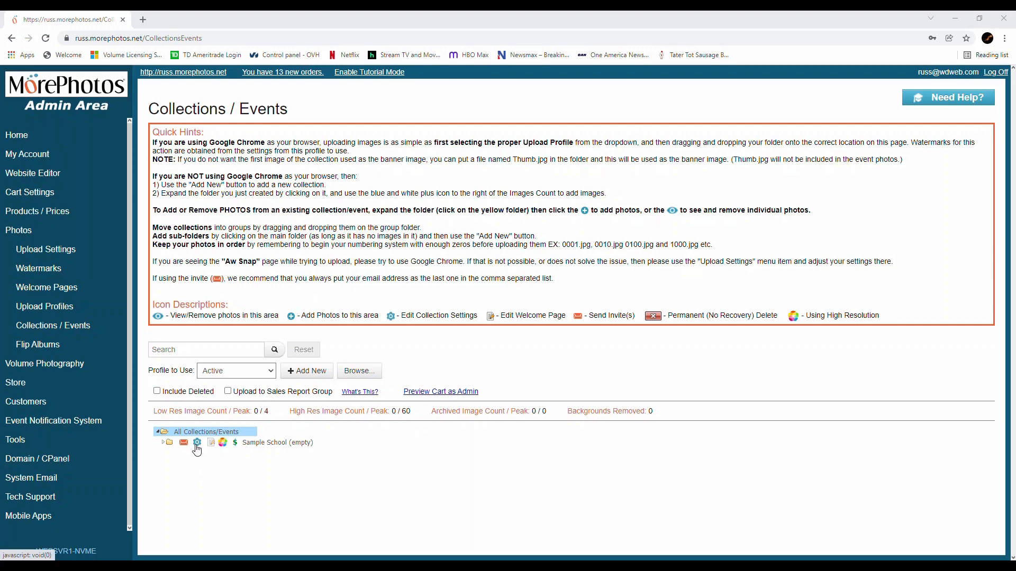
Step: In the Sample School collection settings, set Keyword to From MorePhotos Capture and Dataset to Sample School Data, and save
{"action": "left_click", "coordinate": [197, 446]}
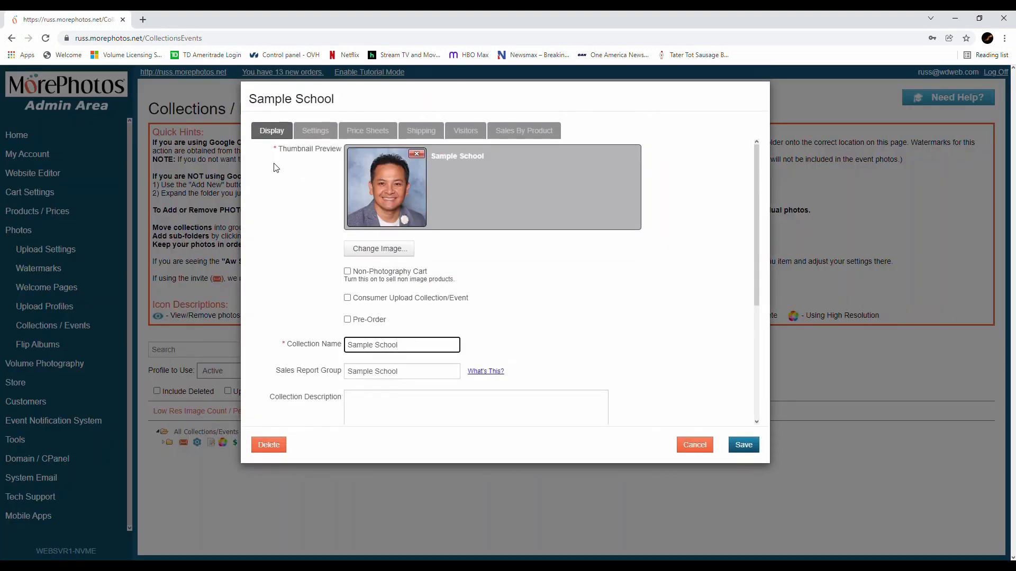
{"action": "left_click", "coordinate": [313, 134]}
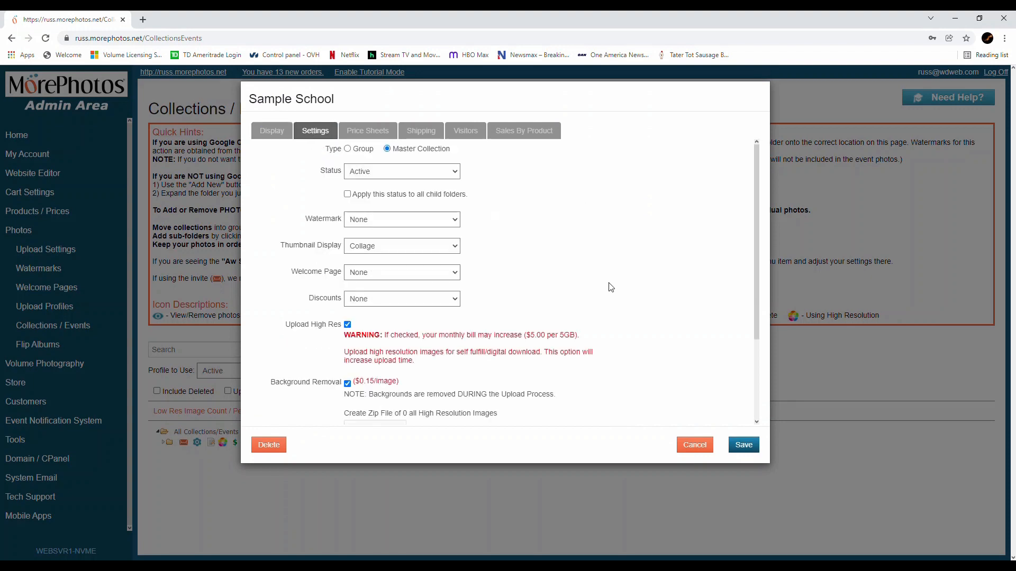
{"action": "scroll", "coordinate": [611, 287], "scroll_direction": "down", "scroll_amount": 2}
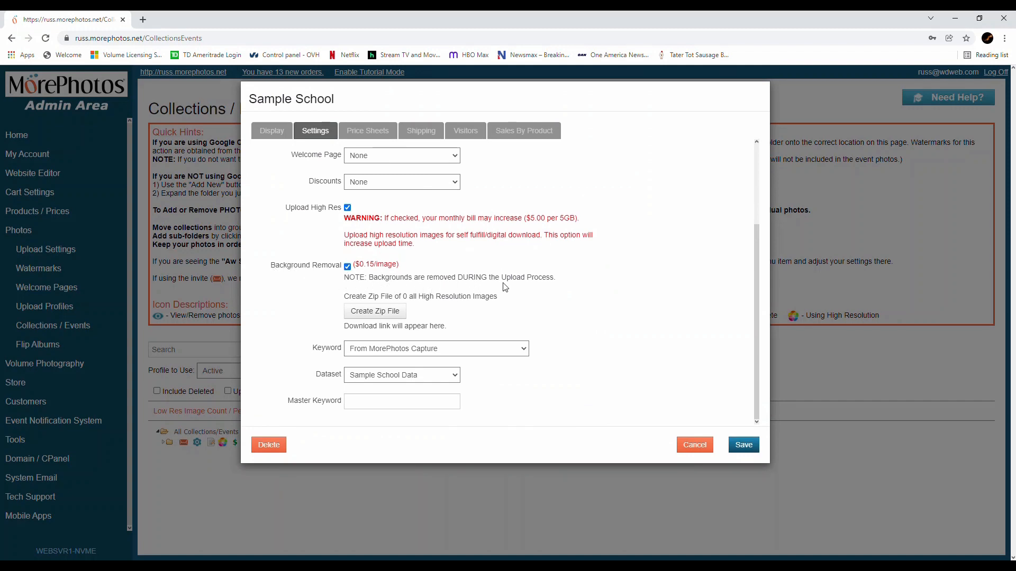
{"action": "left_click", "coordinate": [442, 353]}
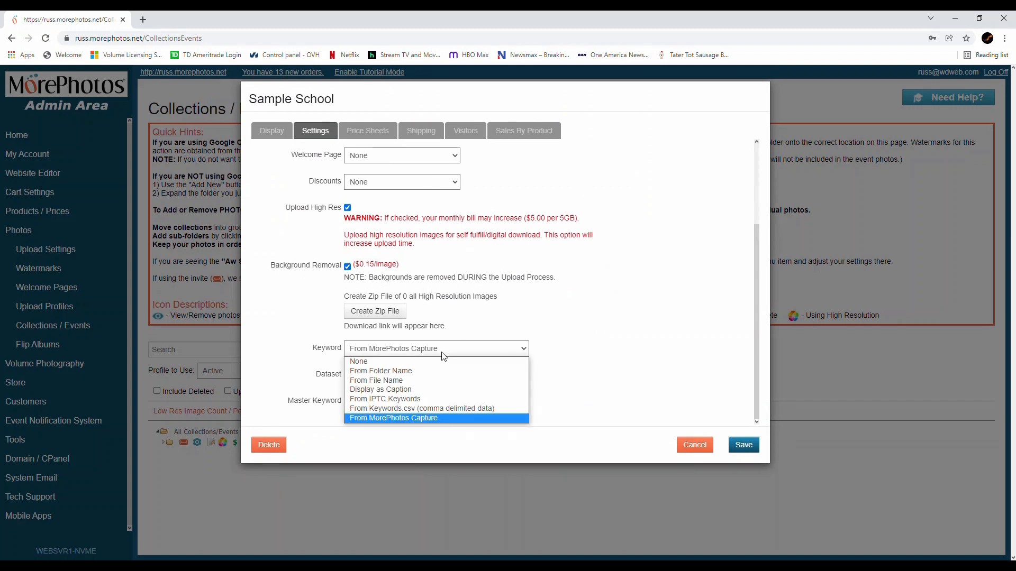
{"action": "left_click", "coordinate": [357, 418]}
{"action": "left_click", "coordinate": [379, 376]}
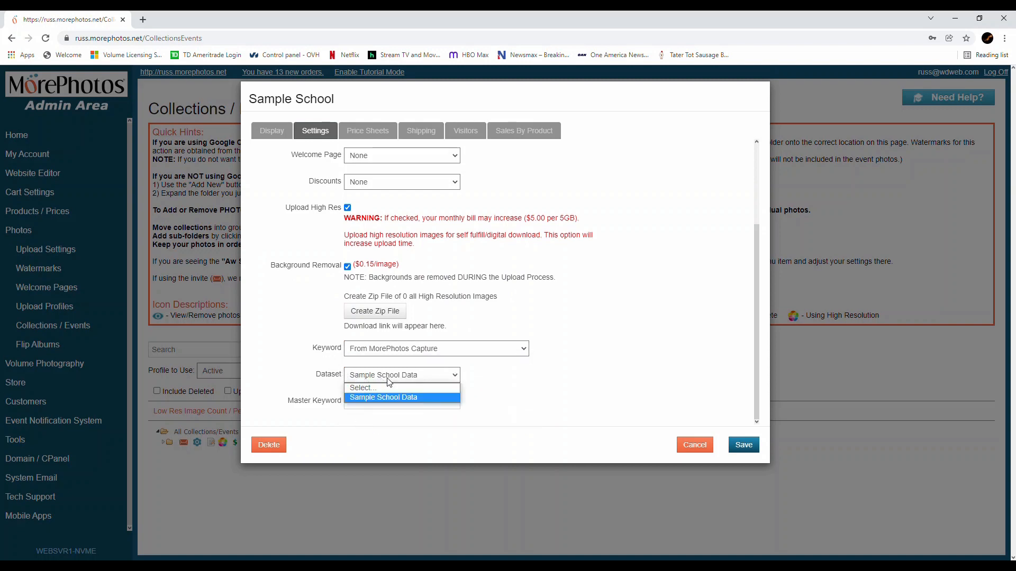
{"action": "left_click", "coordinate": [360, 397]}
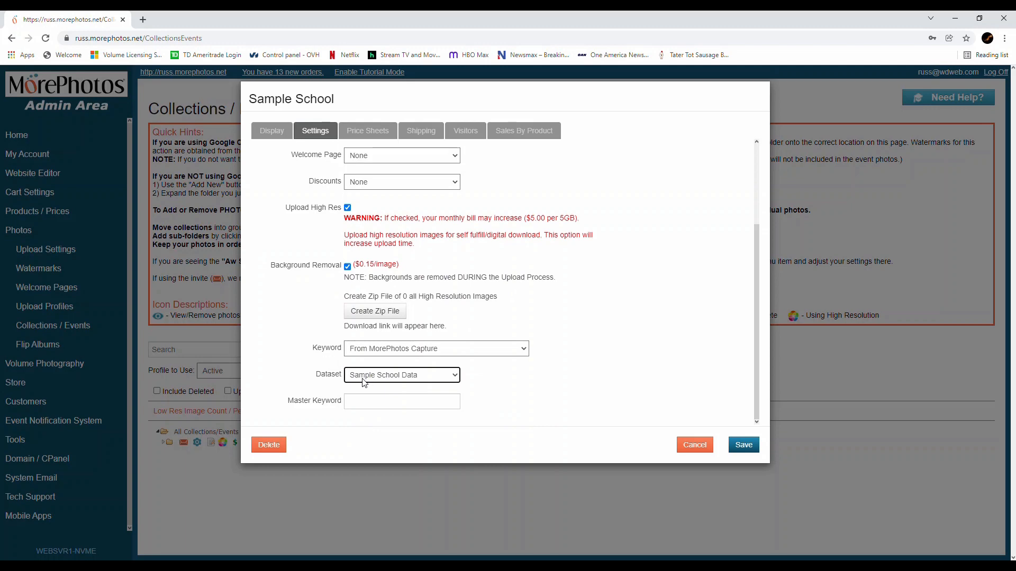
{"action": "left_click", "coordinate": [744, 446]}
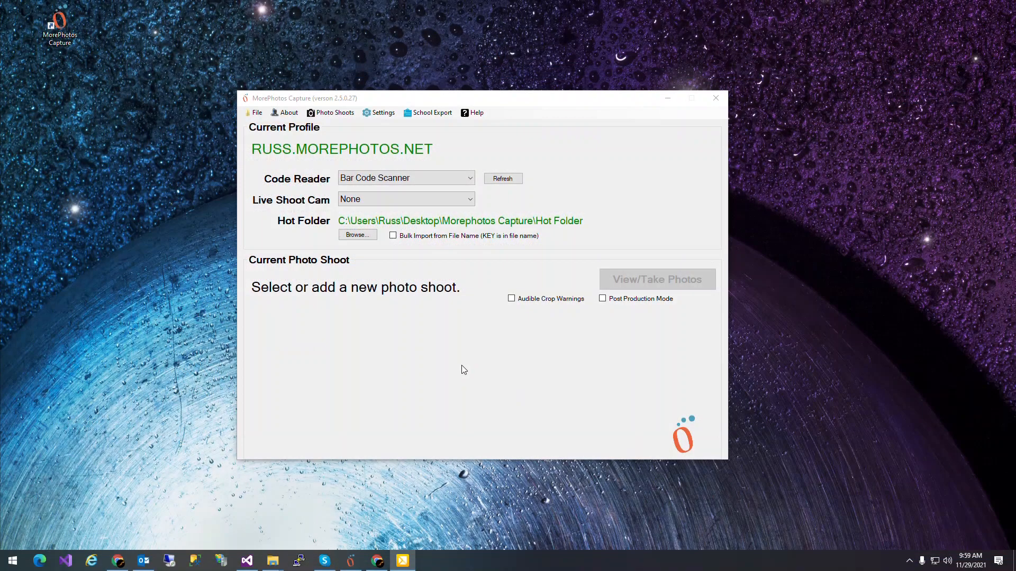
Step: In MorePhotos Capture, add a photo shoot using the Sample School Data dataset and name it Sample School
{"action": "left_click", "coordinate": [337, 116]}
{"action": "left_click", "coordinate": [334, 115]}
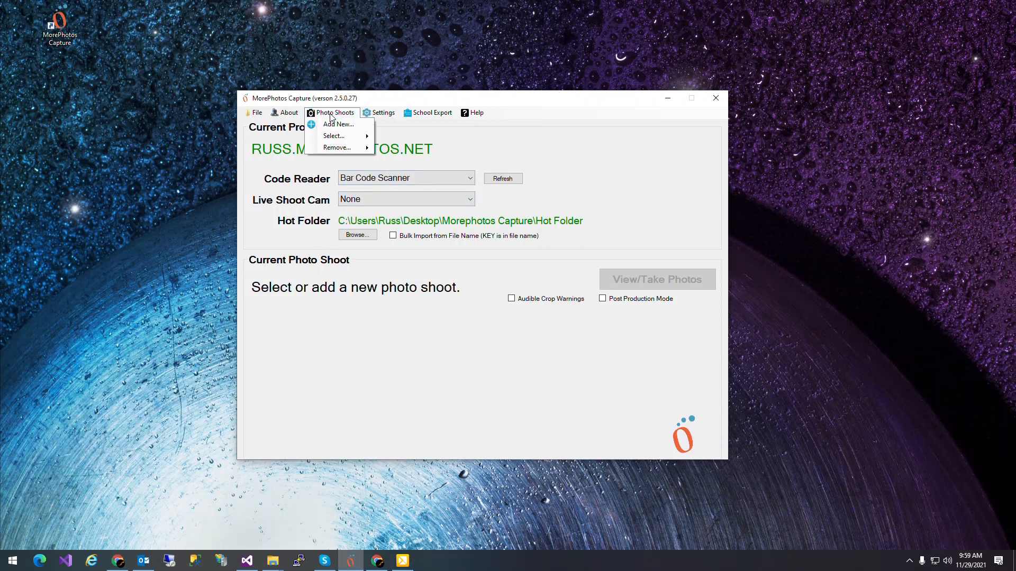
{"action": "left_click", "coordinate": [334, 126]}
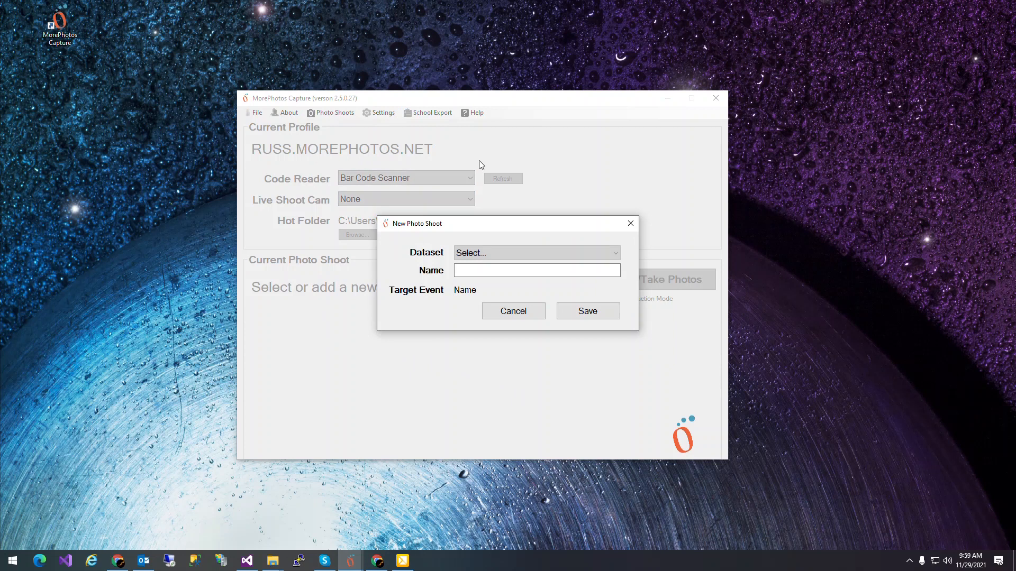
{"action": "left_click", "coordinate": [486, 255]}
{"action": "left_click", "coordinate": [499, 276]}
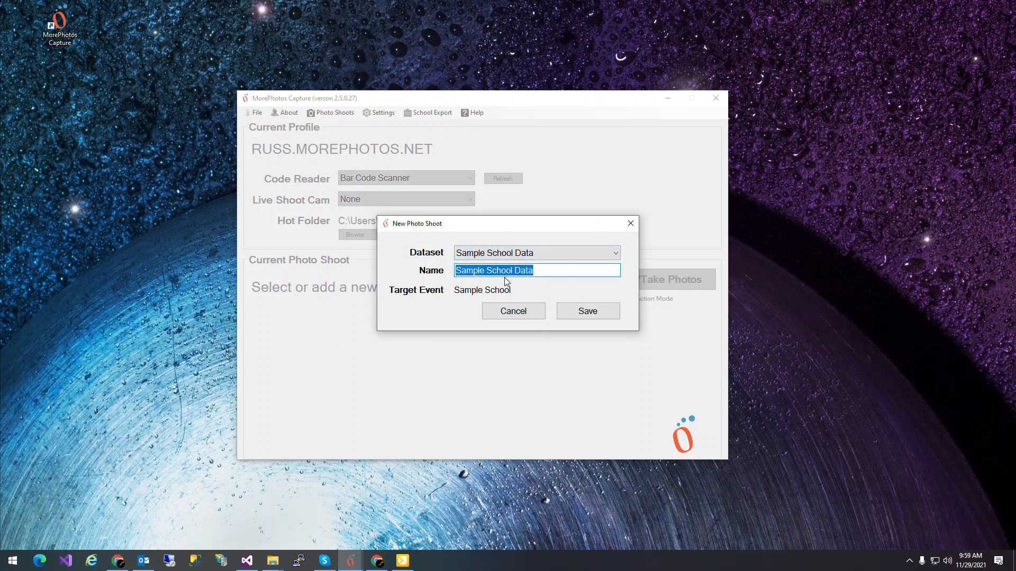
{"action": "left_click", "coordinate": [509, 274]}
{"action": "left_click_drag", "start_coordinate": [513, 271], "coordinate": [619, 272]}
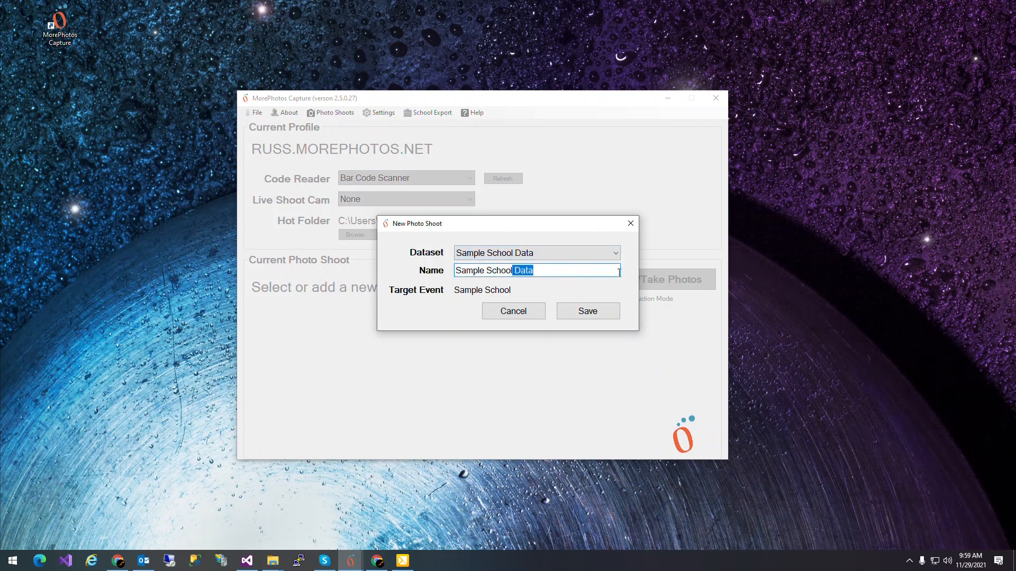
{"action": "key", "text": "BackSpace"}
{"action": "left_click", "coordinate": [585, 312]}
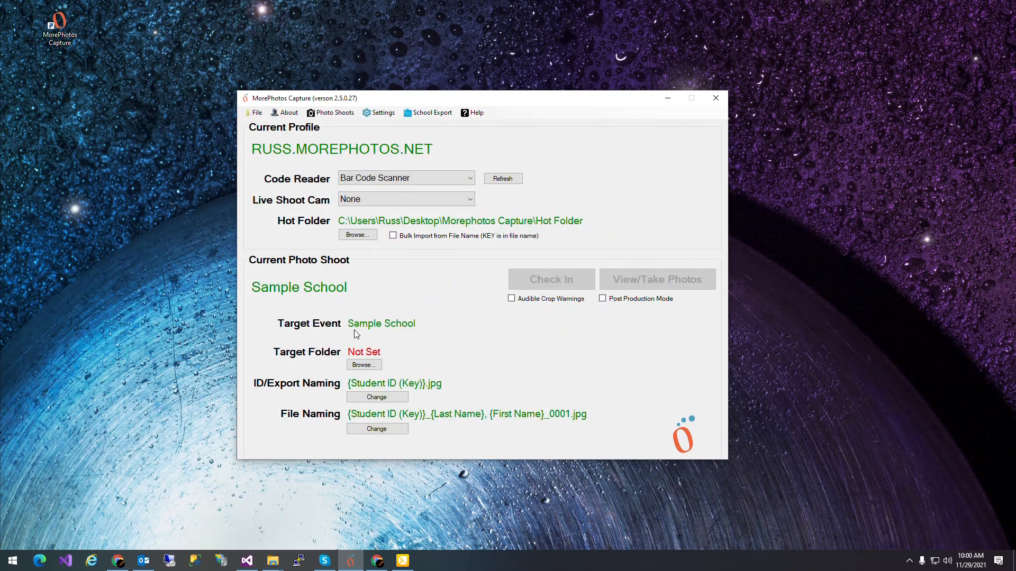
Step: Set the photo shoot's target folder to Sample School inside Morephotos Capture\Target Folders
{"action": "left_click", "coordinate": [364, 365]}
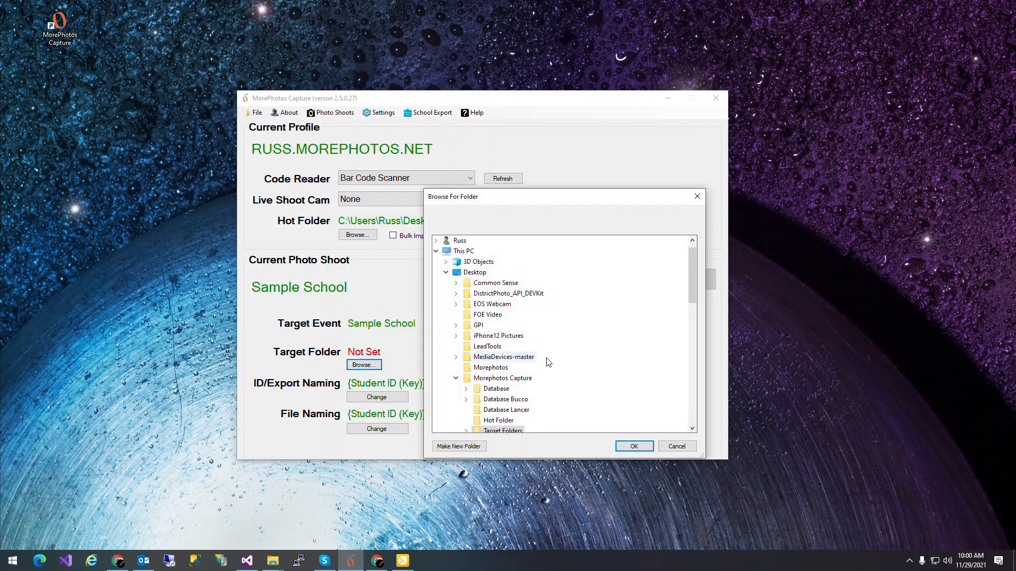
{"action": "left_click", "coordinate": [481, 432]}
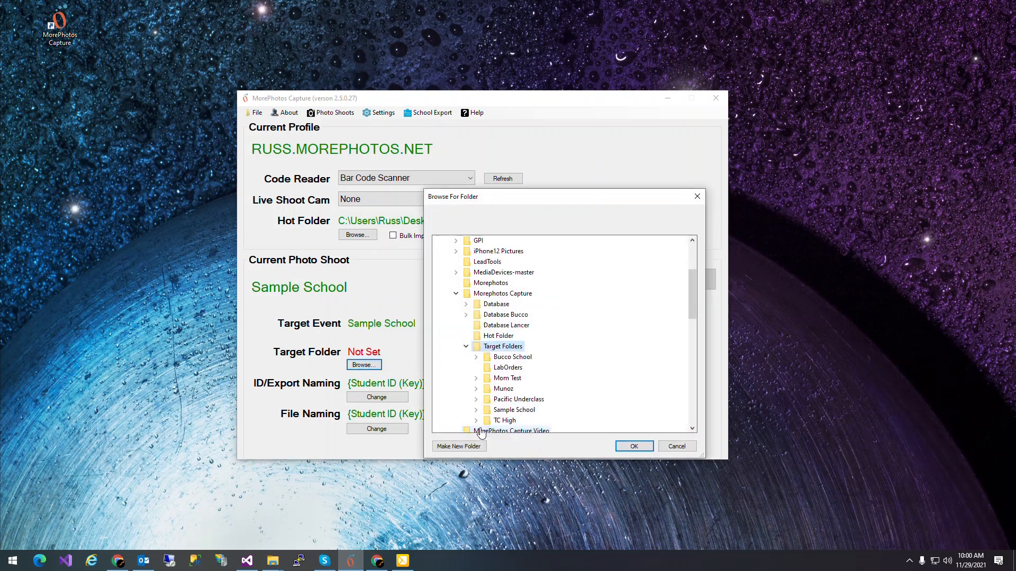
{"action": "left_click", "coordinate": [513, 410]}
{"action": "left_click", "coordinate": [633, 447]}
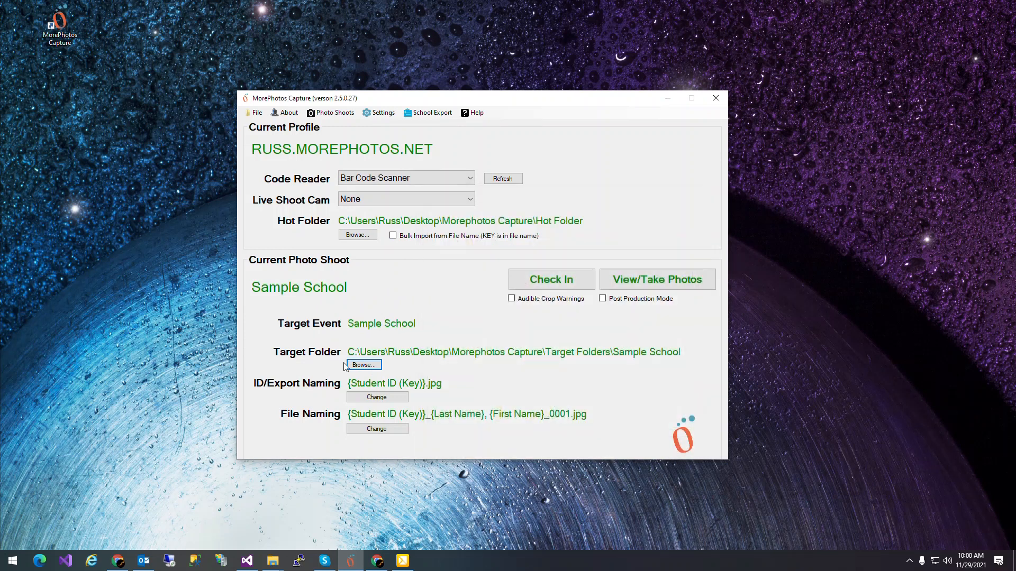
Step: Reset the photo shoot's file naming and rebuild it as {Student ID (Key)}_{First Name}, {Last Name}
{"action": "left_click", "coordinate": [369, 430]}
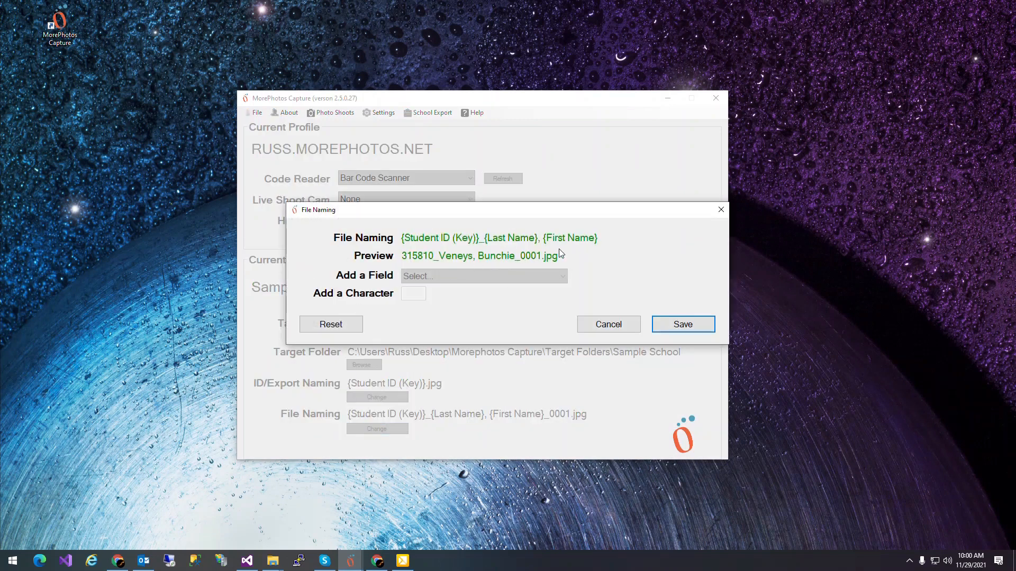
{"action": "left_click", "coordinate": [335, 325]}
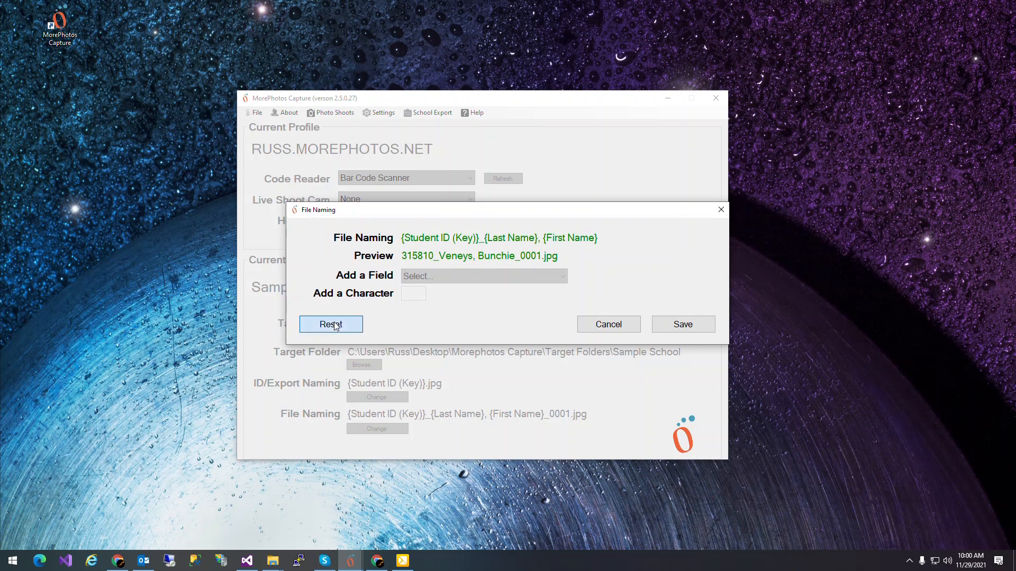
{"action": "left_click", "coordinate": [449, 277]}
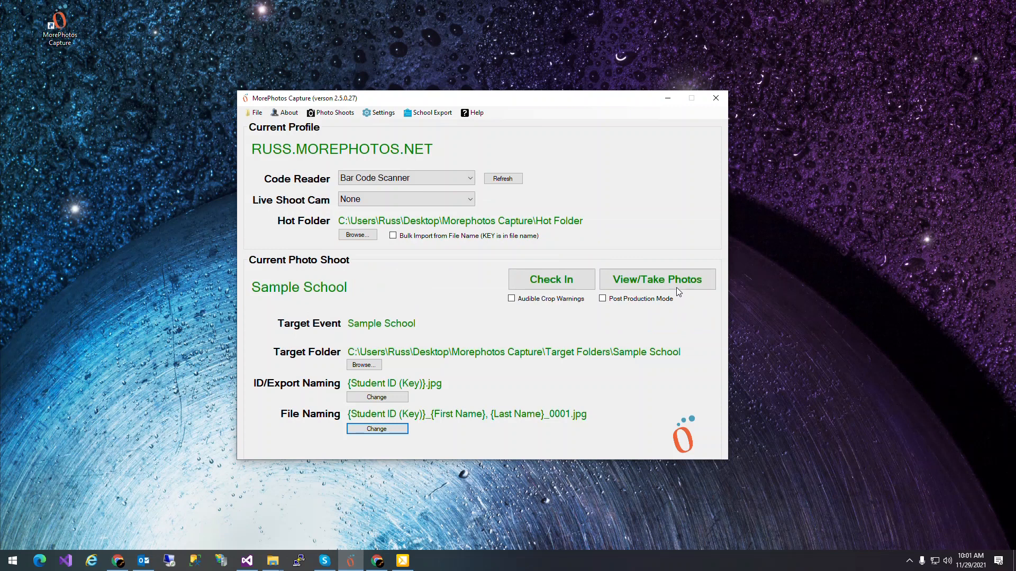
{"action": "left_click", "coordinate": [511, 299]}
{"action": "left_click", "coordinate": [511, 298]}
{"action": "left_click", "coordinate": [602, 299]}
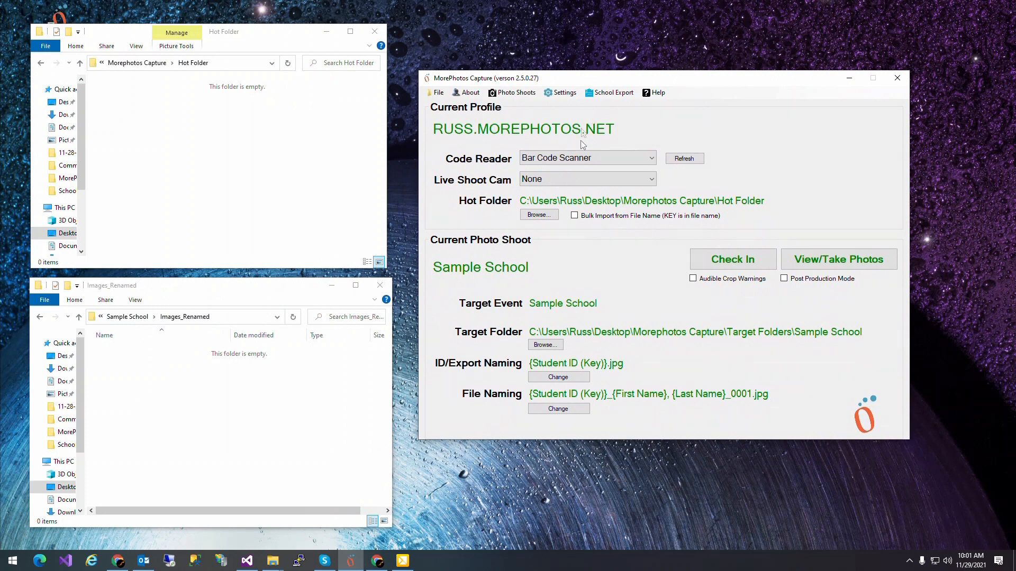
Step: Choose Bar Code Scanner as the code reader and open the Sample School shoot for viewing and taking photos
{"action": "left_click", "coordinate": [589, 157]}
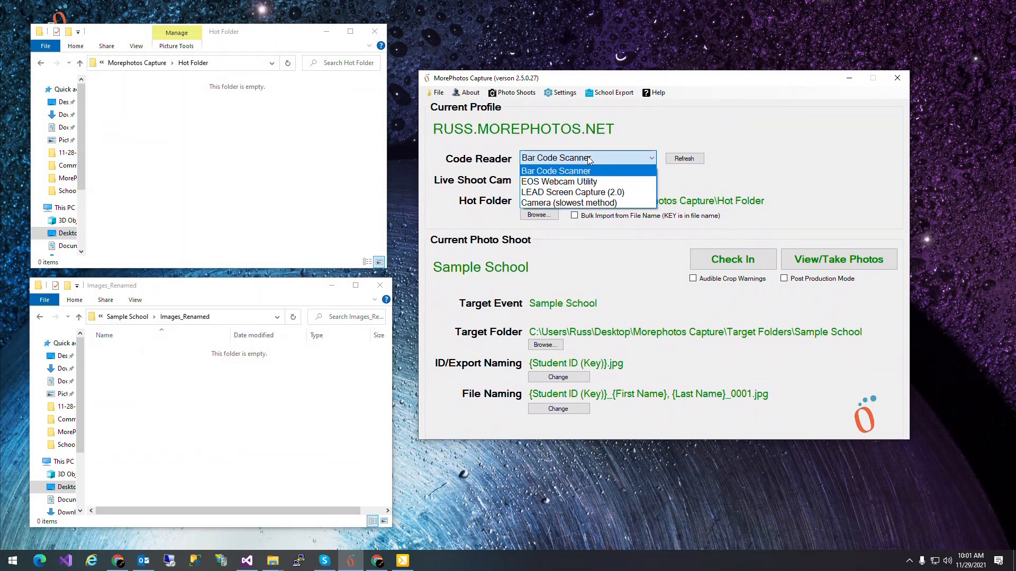
{"action": "left_click", "coordinate": [541, 173]}
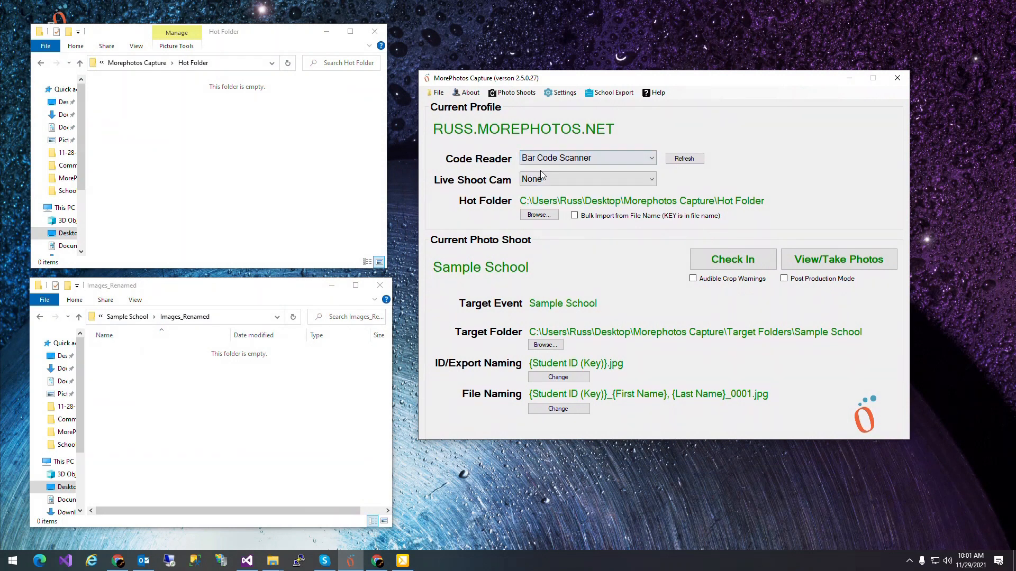
{"action": "left_click", "coordinate": [821, 265]}
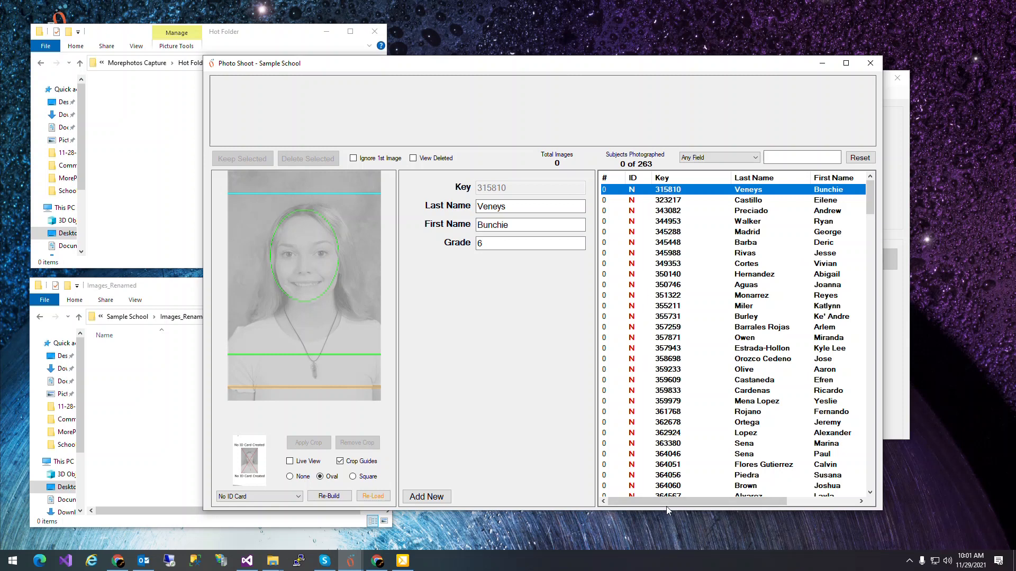
Step: Sort the subject list by last name and return it to sorting by key
{"action": "left_click_drag", "start_coordinate": [661, 500], "coordinate": [649, 516]}
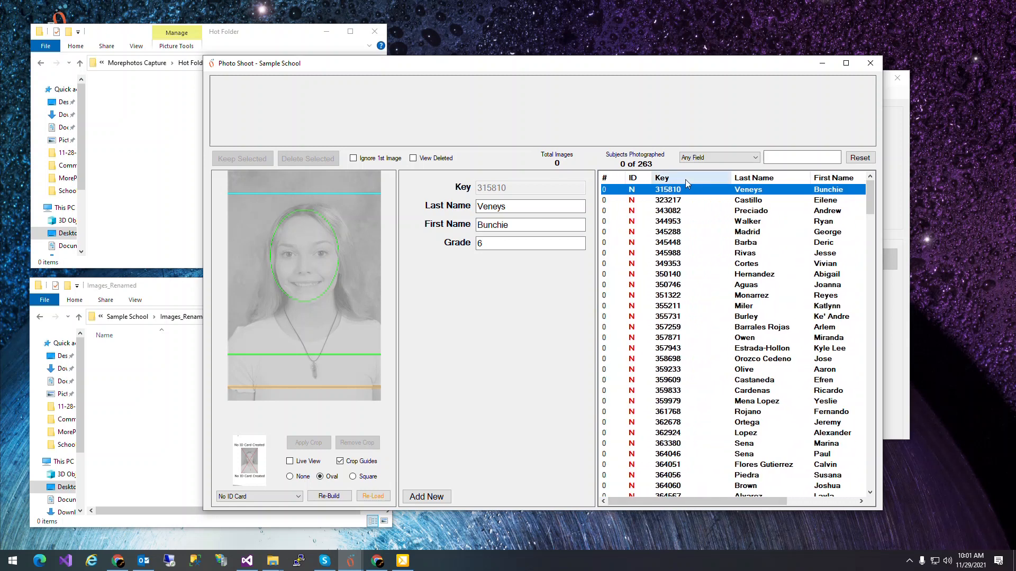
{"action": "left_click", "coordinate": [759, 181]}
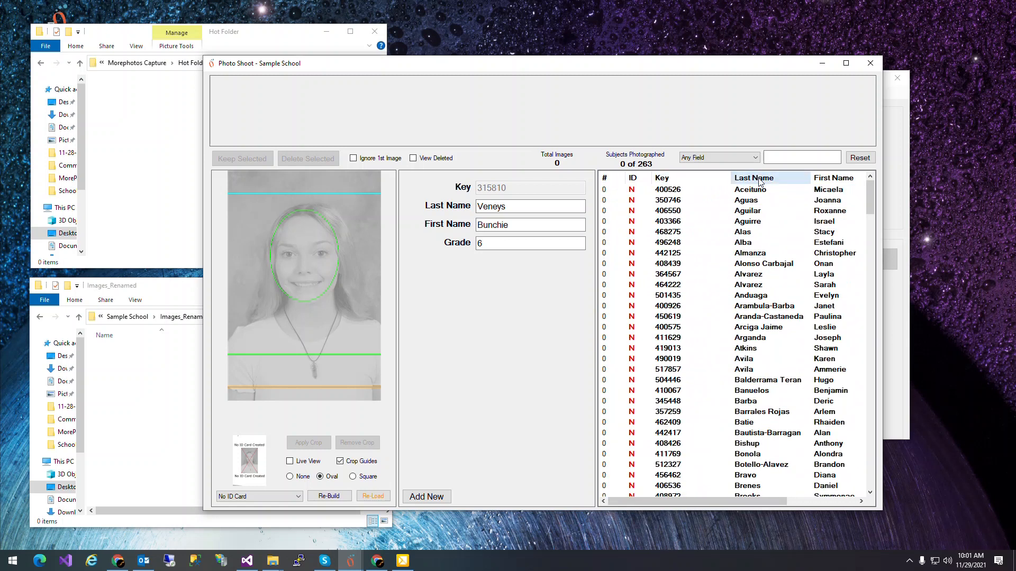
{"action": "left_click", "coordinate": [670, 180]}
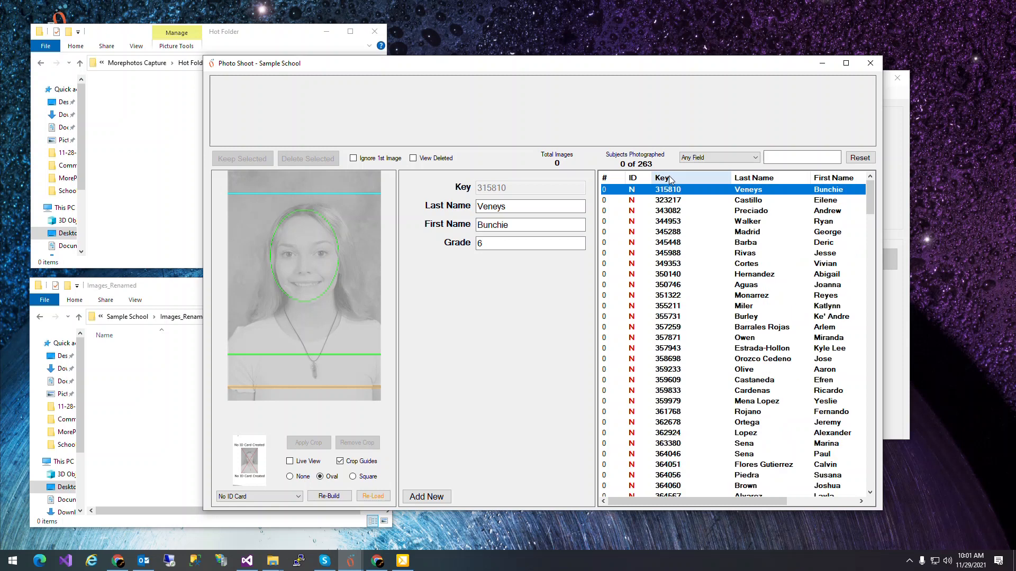
Step: Filter the subject list to Grade 7 and check the Grade column of the listed subjects
{"action": "left_click", "coordinate": [692, 158]}
{"action": "left_click", "coordinate": [689, 195]}
{"action": "left_click", "coordinate": [788, 161]}
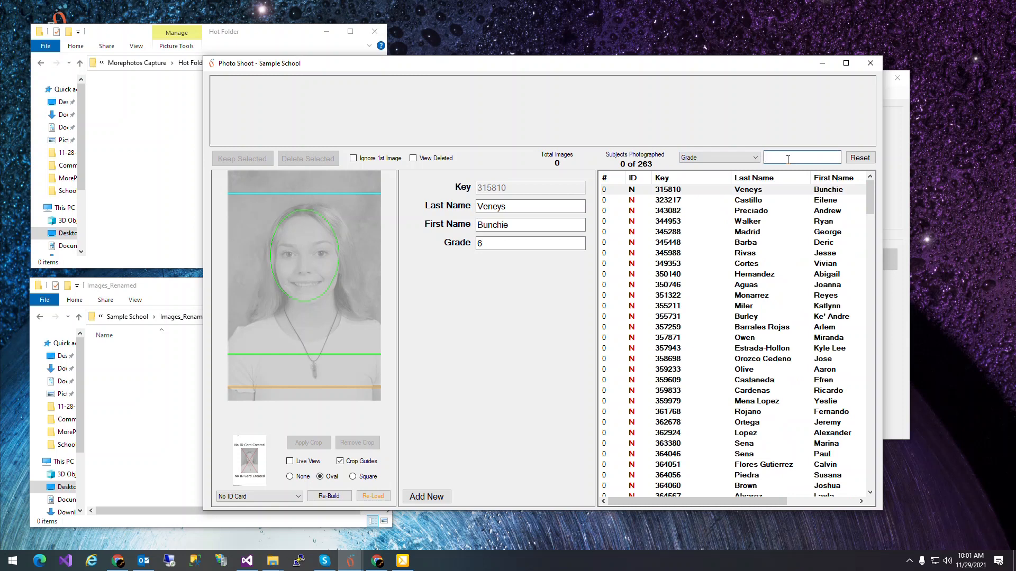
{"action": "type", "text": "7"}
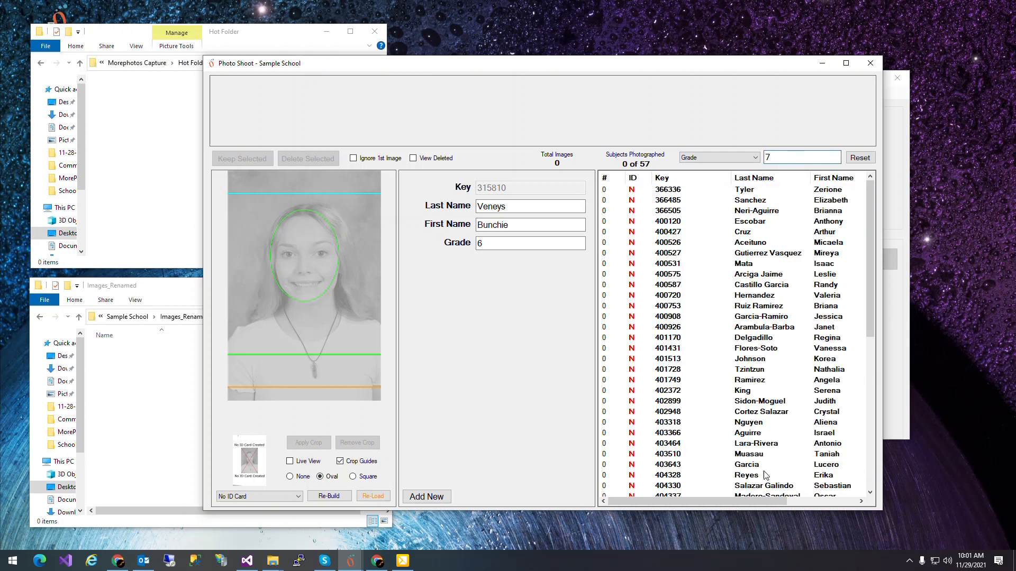
{"action": "left_click_drag", "start_coordinate": [726, 497], "coordinate": [797, 510]}
{"action": "left_click_drag", "start_coordinate": [867, 264], "coordinate": [883, 204]}
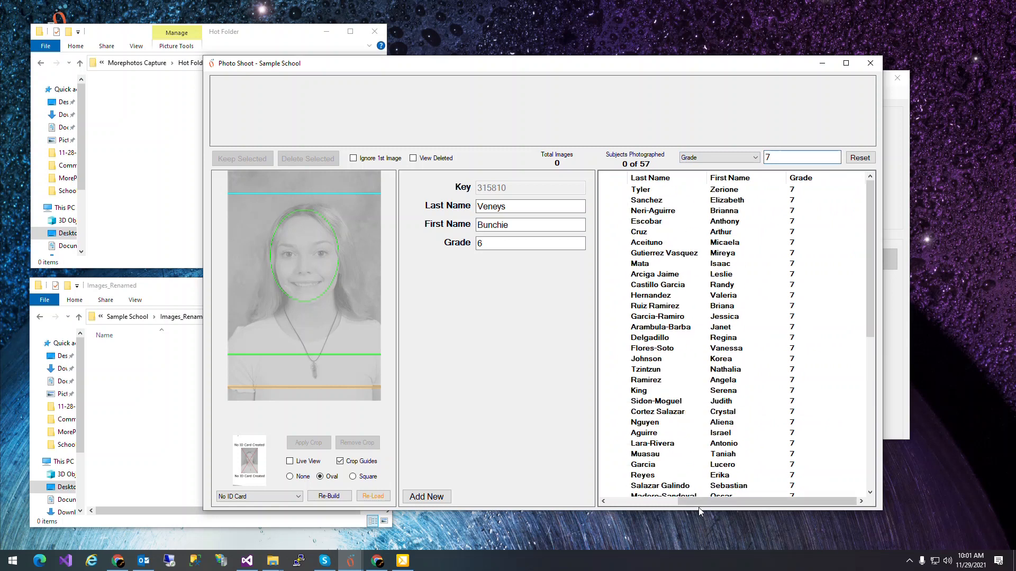
{"action": "left_click_drag", "start_coordinate": [715, 502], "coordinate": [593, 516]}
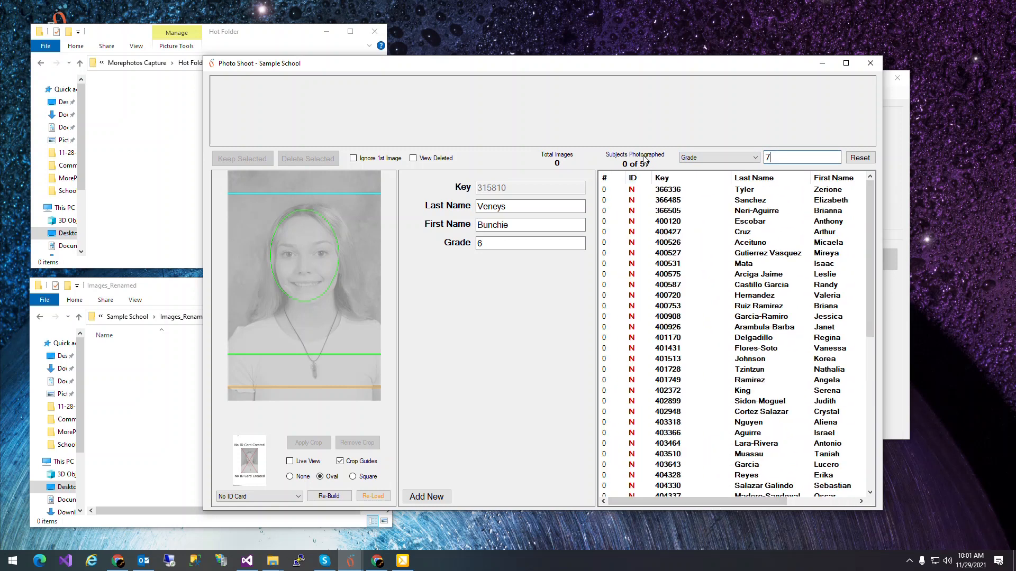
Step: Change the grade filter to 6, then reset the filter to list all subjects
{"action": "left_click_drag", "start_coordinate": [781, 157], "coordinate": [719, 165]}
{"action": "type", "text": "6"}
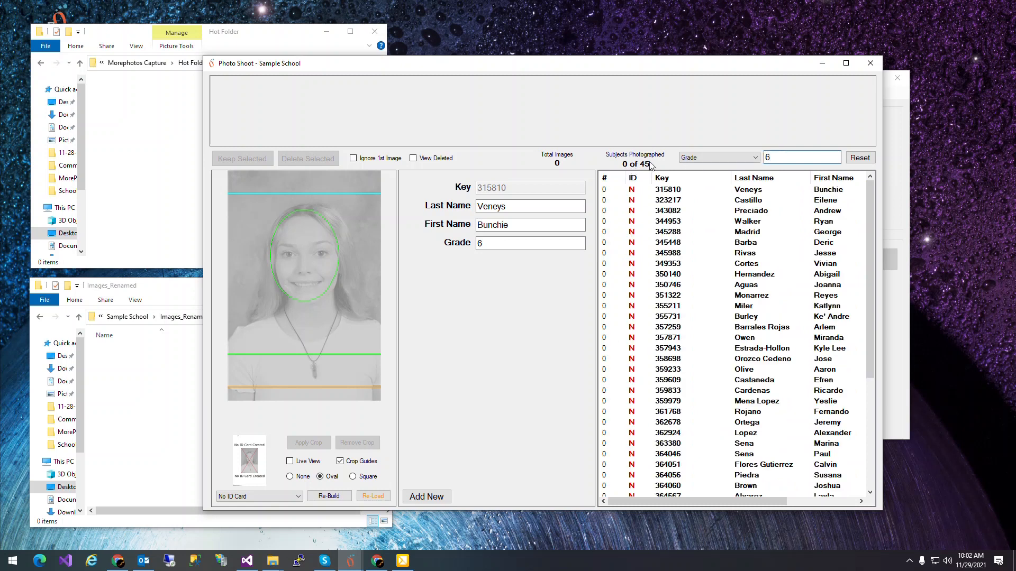
{"action": "left_click", "coordinate": [866, 158]}
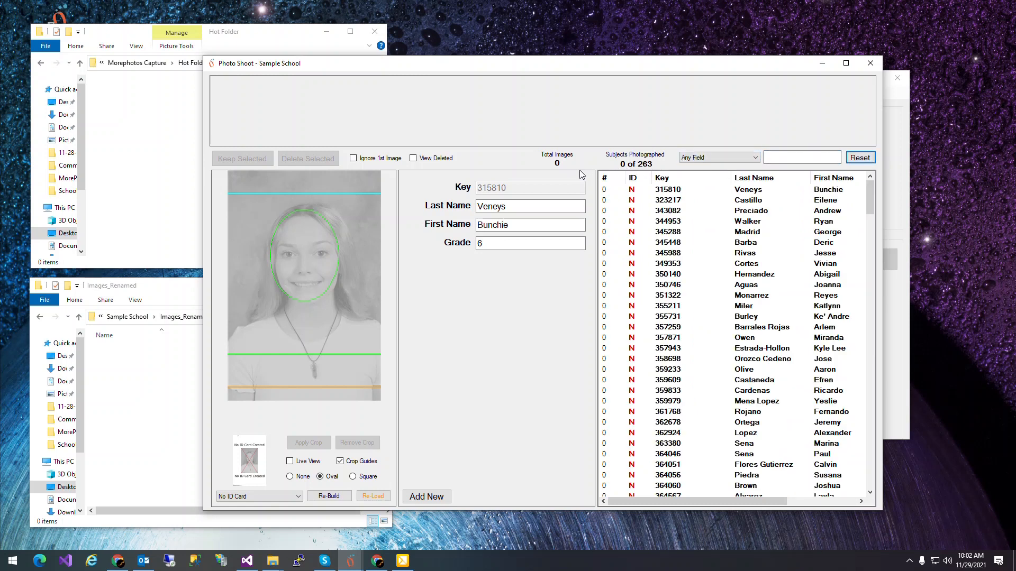
Step: Open a blank entry for a new subject and cancel it
{"action": "left_click", "coordinate": [425, 495]}
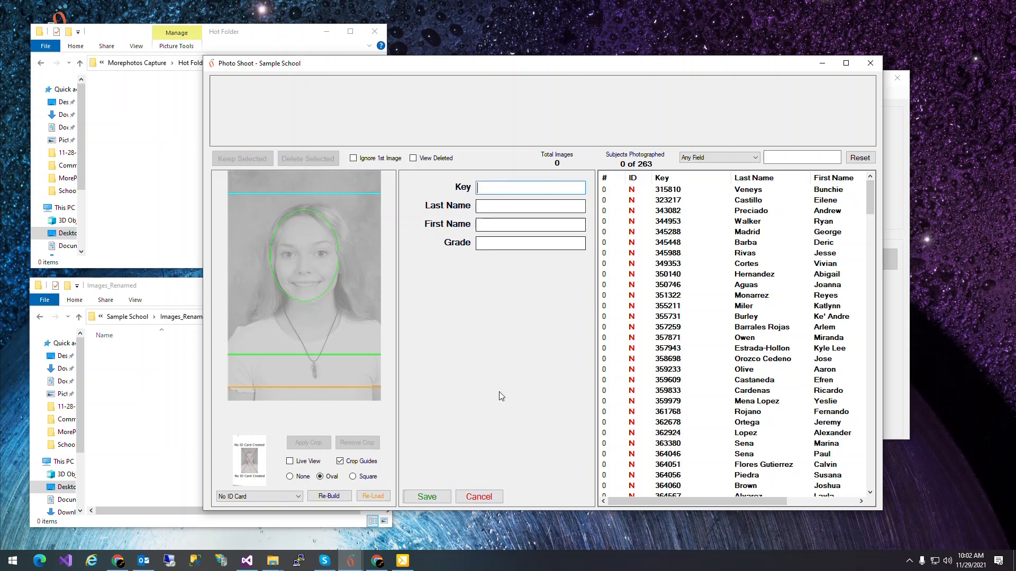
{"action": "left_click", "coordinate": [478, 498]}
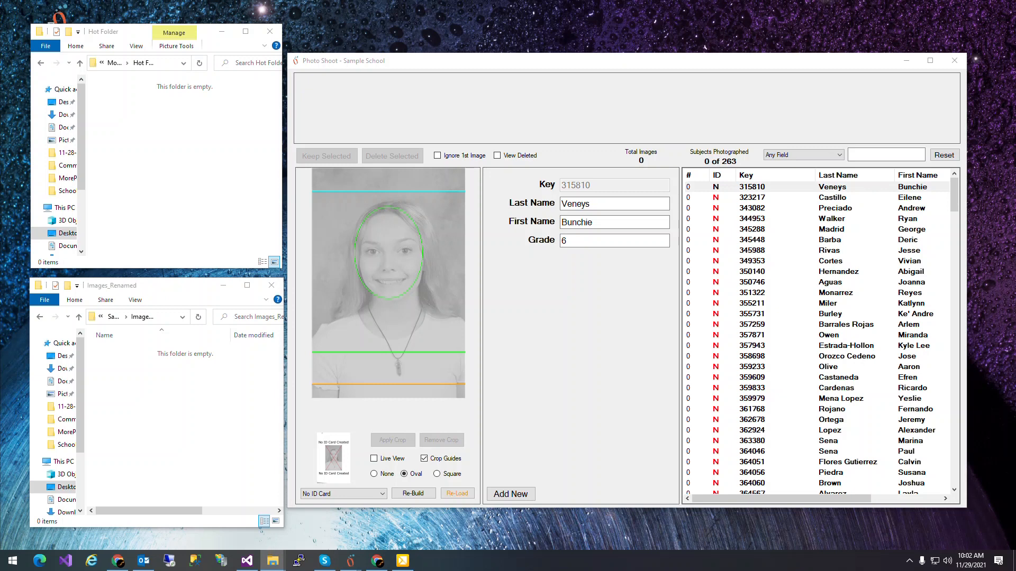
Step: Bring one photo through the hot folder for each of the first two listed subjects, and reposition the second photo within its crop guides
{"action": "left_click", "coordinate": [147, 184]}
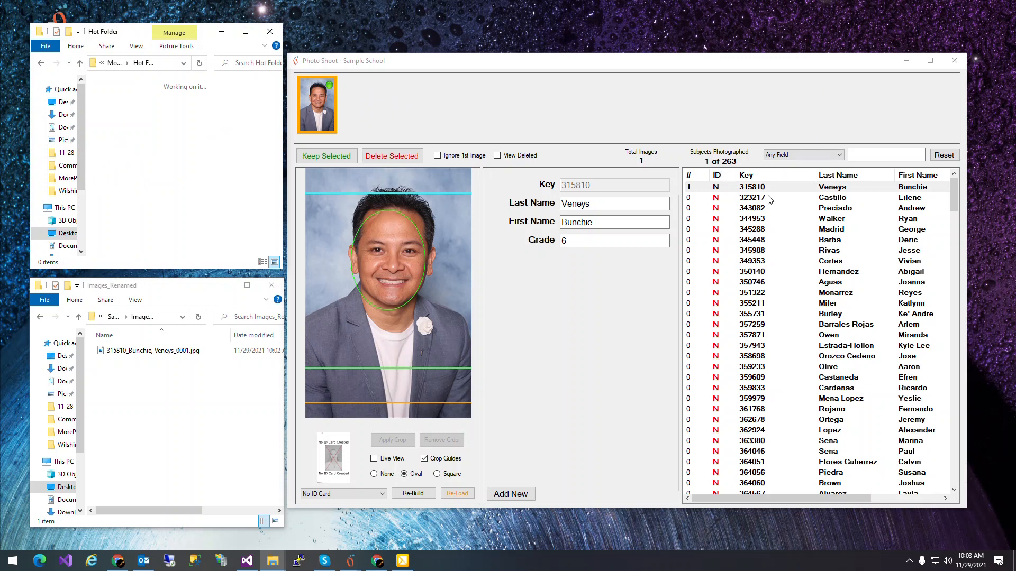
{"action": "left_click", "coordinate": [110, 414]}
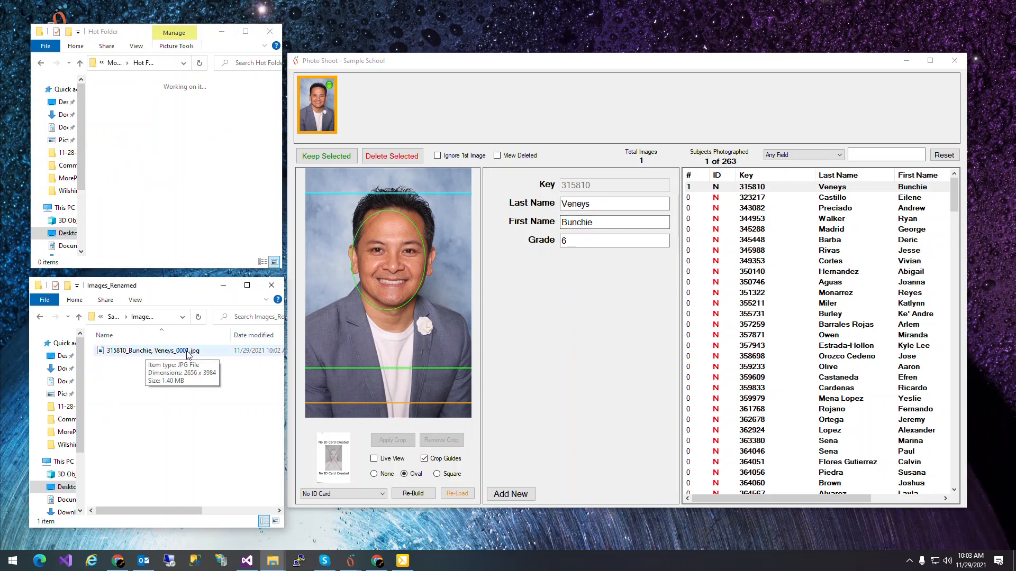
{"action": "left_click", "coordinate": [764, 199]}
{"action": "left_click", "coordinate": [195, 206]}
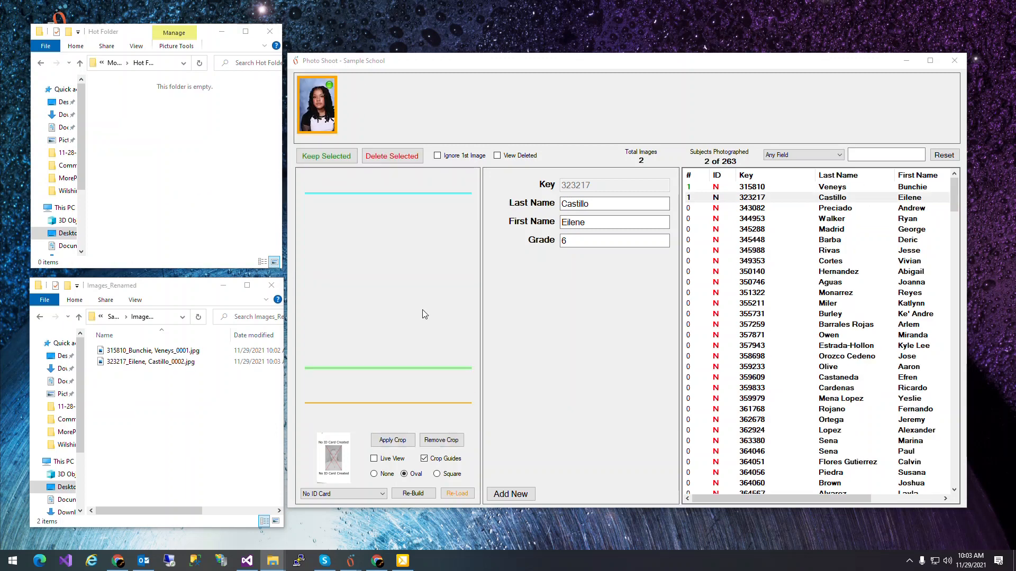
{"action": "left_click_drag", "start_coordinate": [424, 321], "coordinate": [419, 327]}
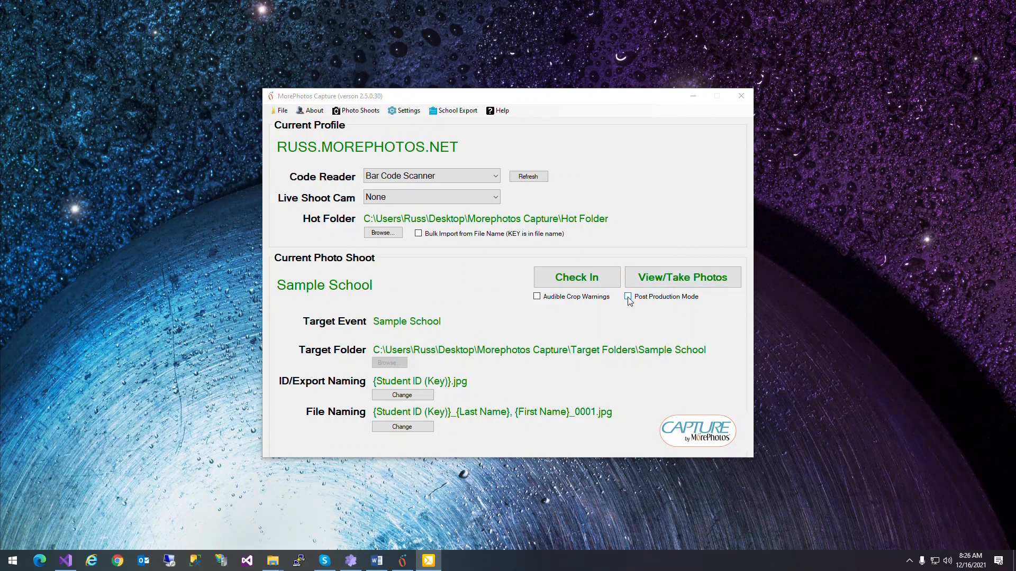
Step: Turn on Post Production Mode, open the shoot's photos and review the crops of the second and third photos
{"action": "left_click", "coordinate": [629, 297]}
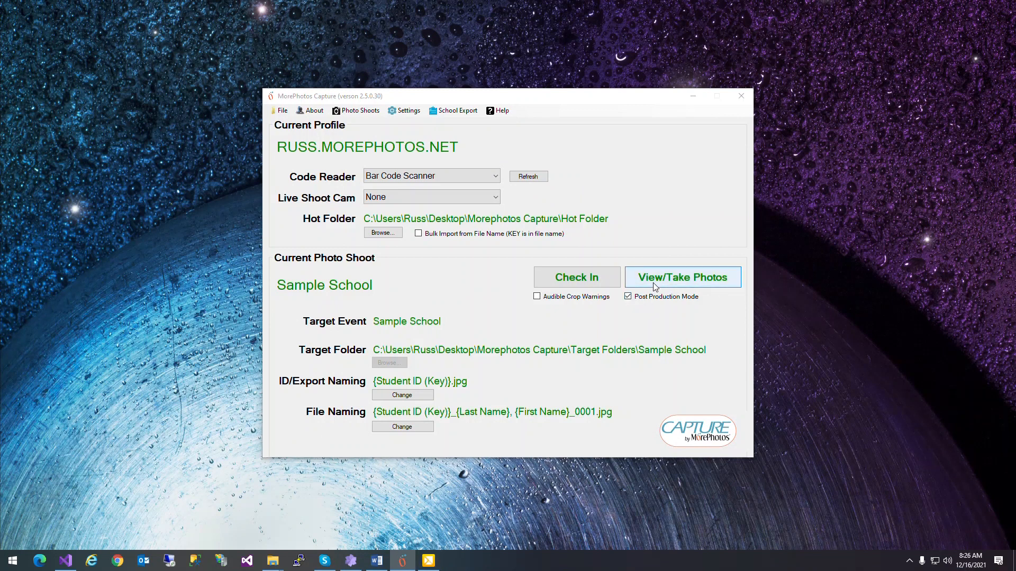
{"action": "left_click", "coordinate": [655, 286]}
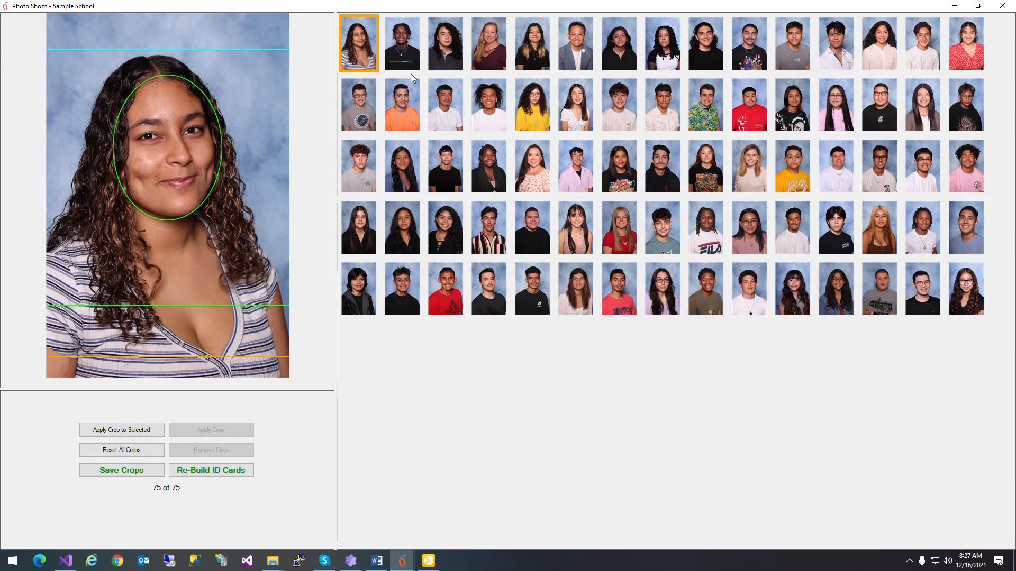
{"action": "left_click", "coordinate": [400, 49]}
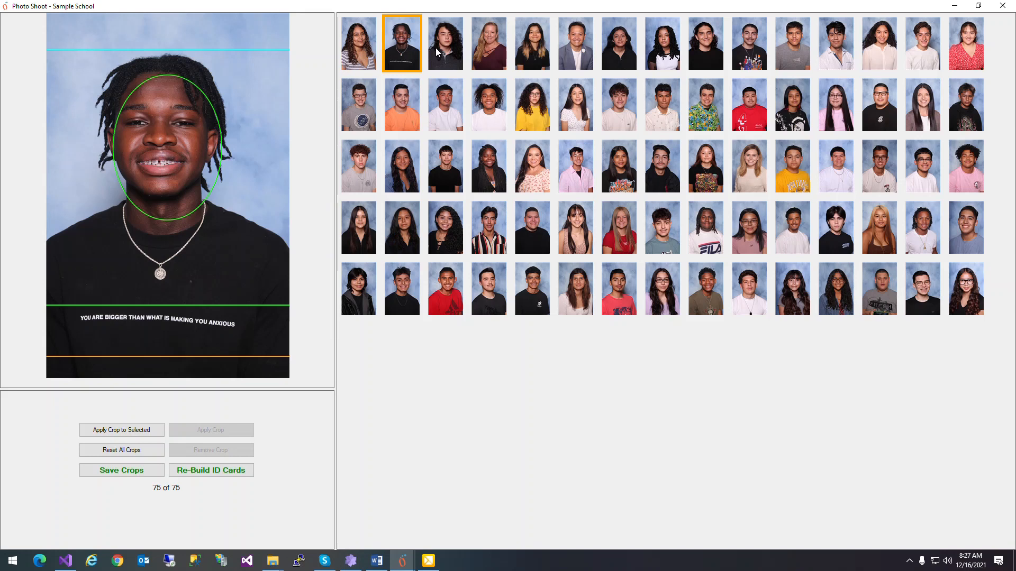
{"action": "left_click", "coordinate": [436, 48]}
Step: Tighten and reposition the crop of the third photo in the second row so the face fits the oval guide
{"action": "left_click", "coordinate": [439, 107]}
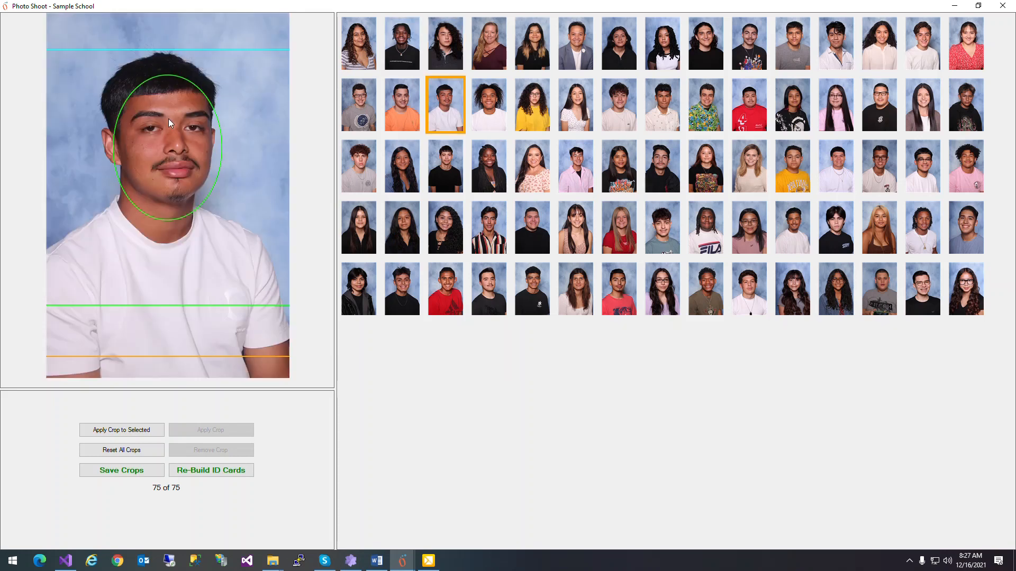
{"action": "scroll", "coordinate": [233, 147], "scroll_direction": "up", "scroll_amount": 2}
{"action": "left_click_drag", "start_coordinate": [234, 147], "coordinate": [236, 158]}
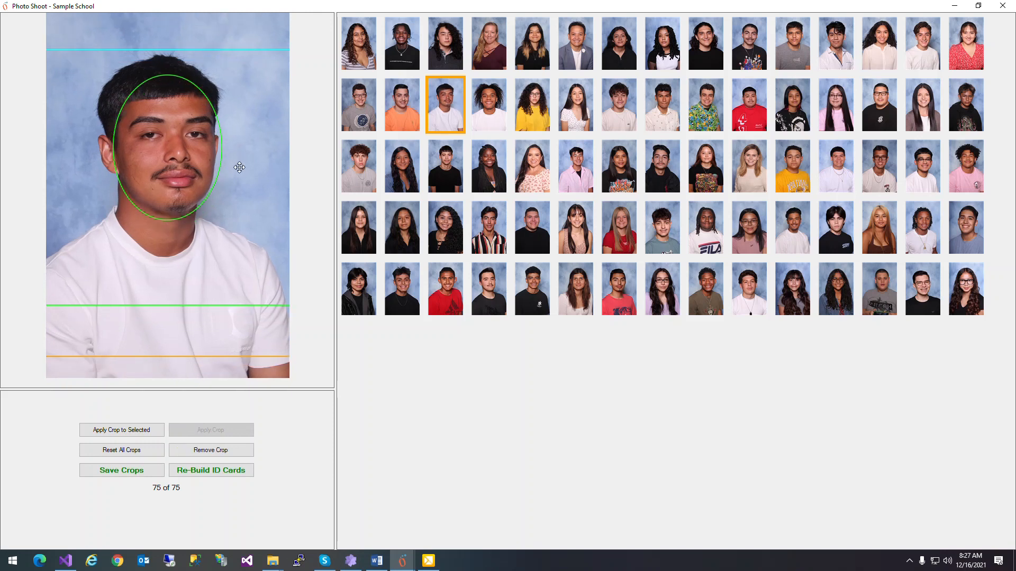
Step: Tighten and reposition the crop of the red T-shirt photo in the second row, checking the crops of nearby photos
{"action": "left_click", "coordinate": [492, 111]}
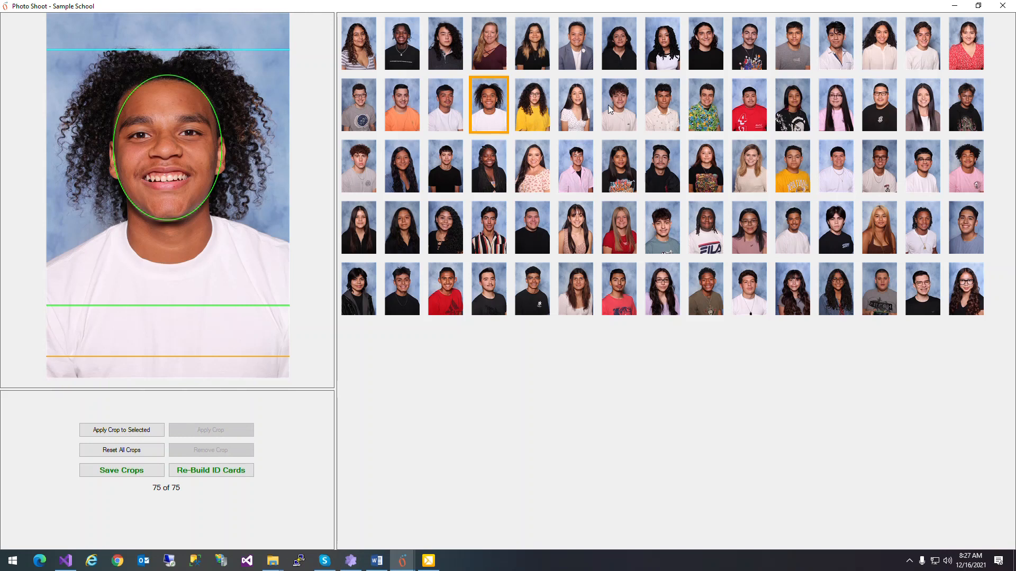
{"action": "left_click", "coordinate": [745, 100]}
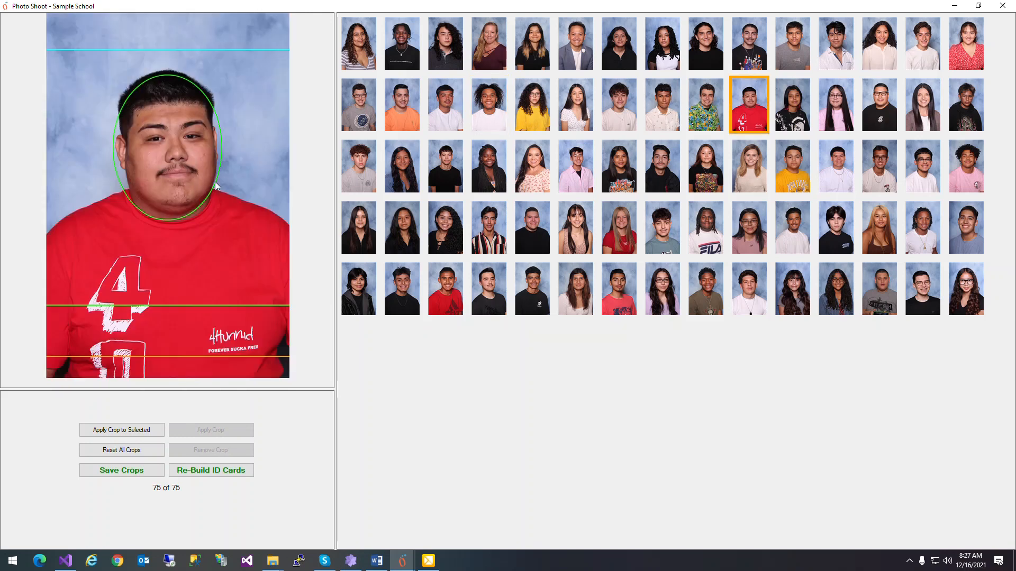
{"action": "scroll", "coordinate": [218, 176], "scroll_direction": "up", "scroll_amount": 2}
{"action": "scroll", "coordinate": [225, 180], "scroll_direction": "up", "scroll_amount": 1}
{"action": "mouse_move", "coordinate": [245, 166]}
{"action": "left_mouse_down"}
{"action": "mouse_move", "coordinate": [232, 168]}
{"action": "mouse_move", "coordinate": [242, 171]}
{"action": "left_mouse_up"}
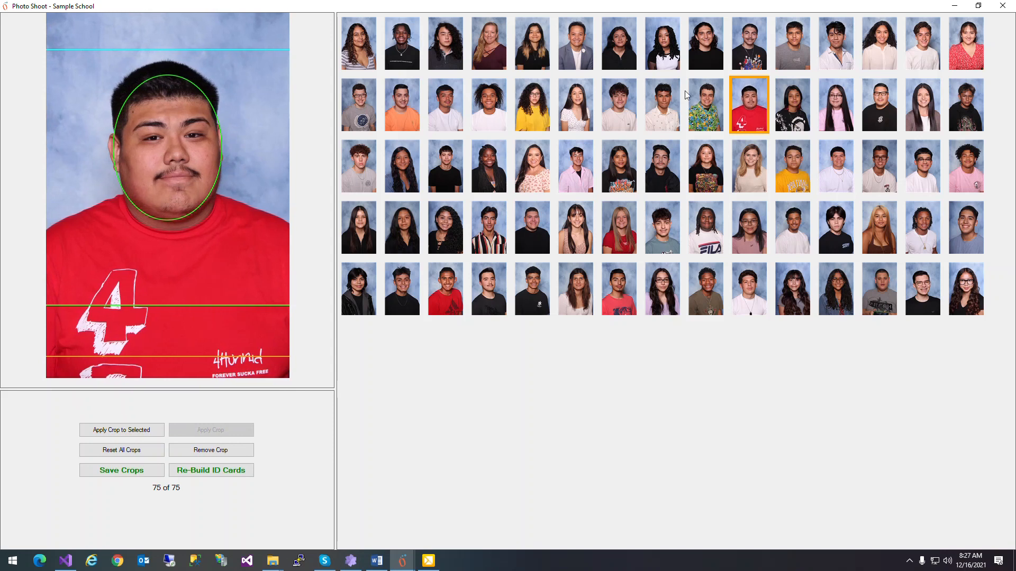
{"action": "left_click", "coordinate": [787, 105]}
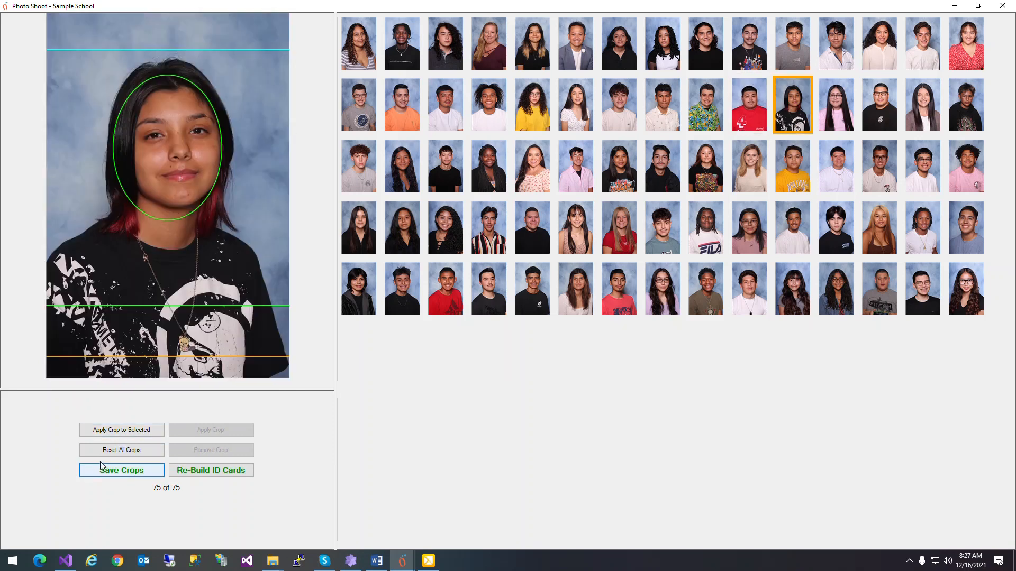
Step: Crop the first photo much tighter, reposition the face around the oval guide, and apply that crop to all photos
{"action": "left_click", "coordinate": [363, 58]}
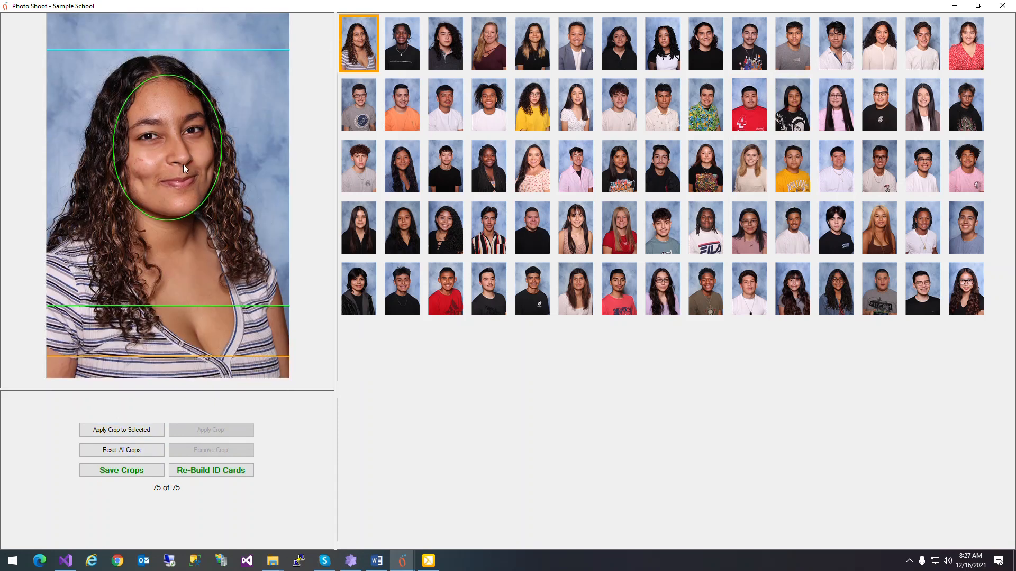
{"action": "scroll", "coordinate": [183, 164], "scroll_direction": "up", "scroll_amount": 6}
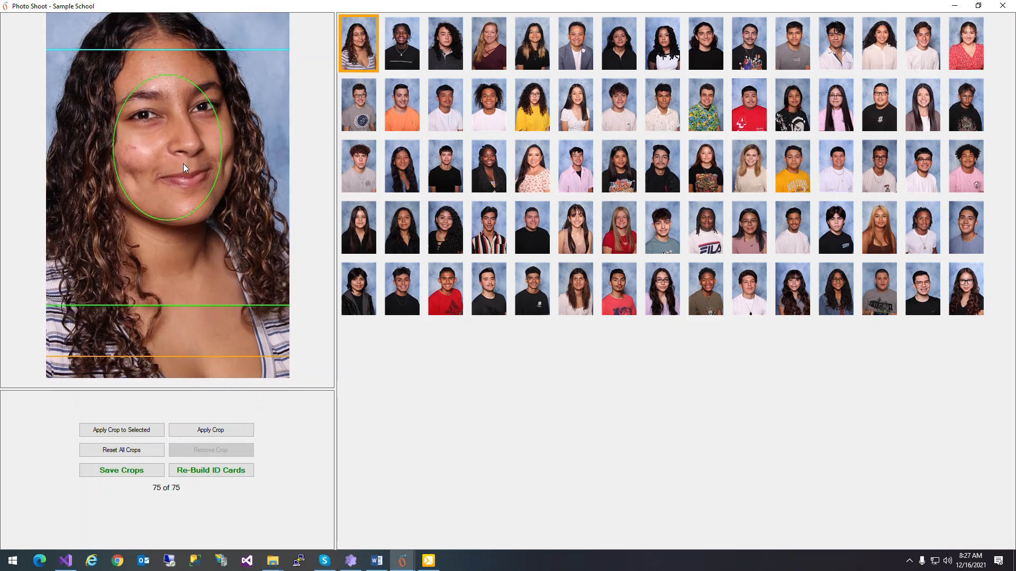
{"action": "scroll", "coordinate": [183, 163], "scroll_direction": "up", "scroll_amount": 5}
{"action": "left_click_drag", "start_coordinate": [183, 164], "coordinate": [167, 141]}
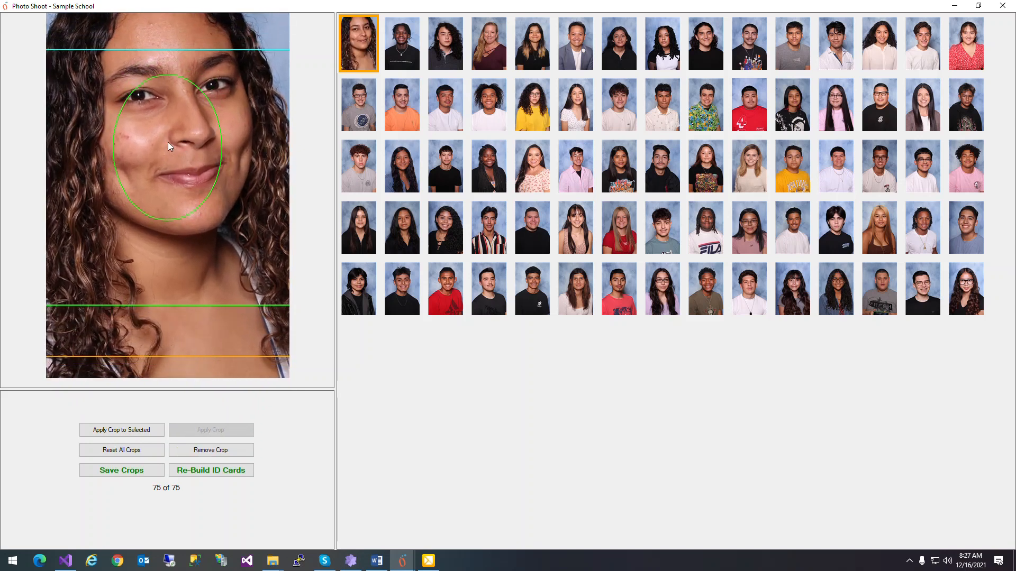
{"action": "left_click_drag", "start_coordinate": [263, 134], "coordinate": [220, 157]}
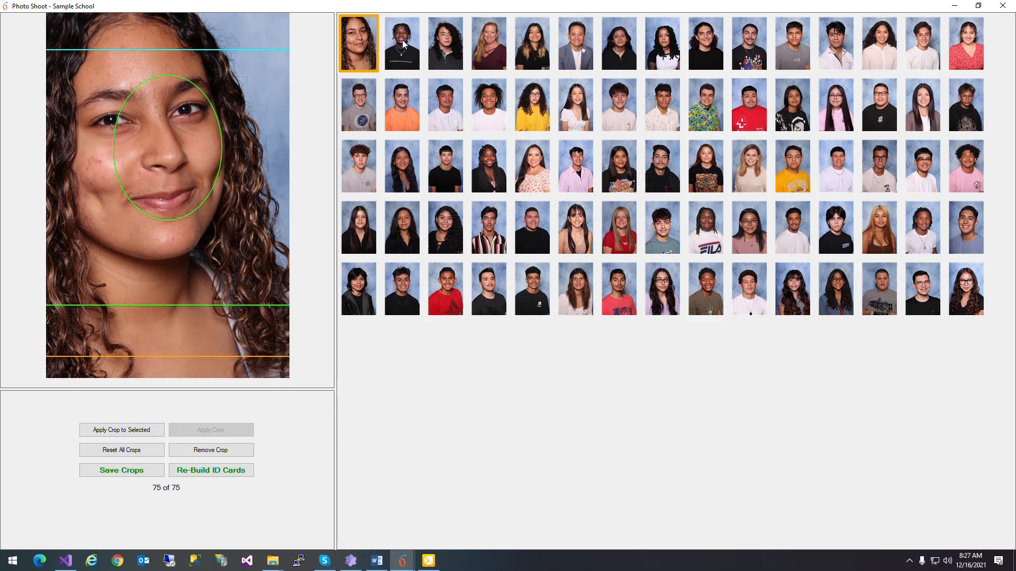
{"action": "key", "text": "ctrl+a"}
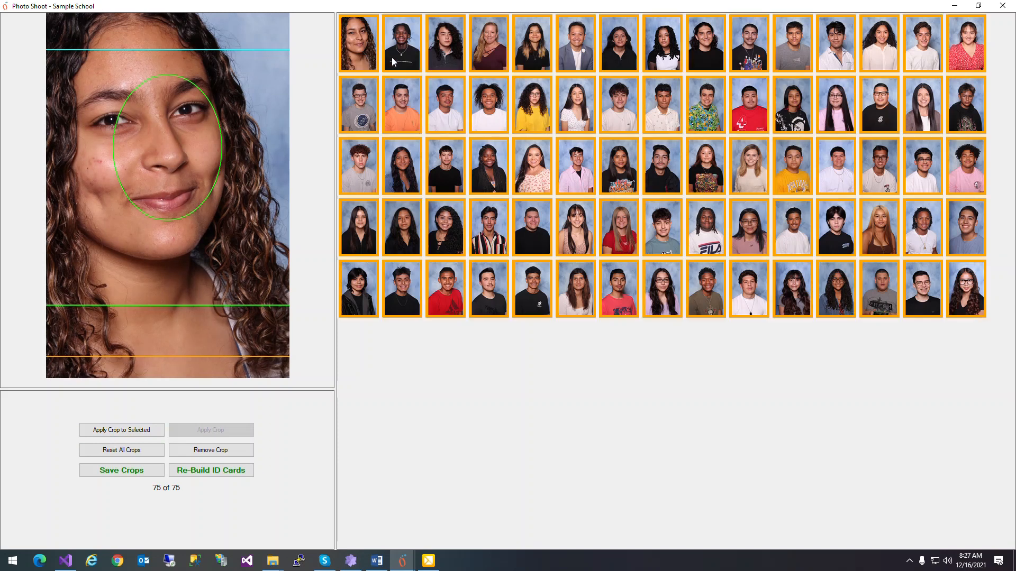
{"action": "left_click", "coordinate": [121, 435]}
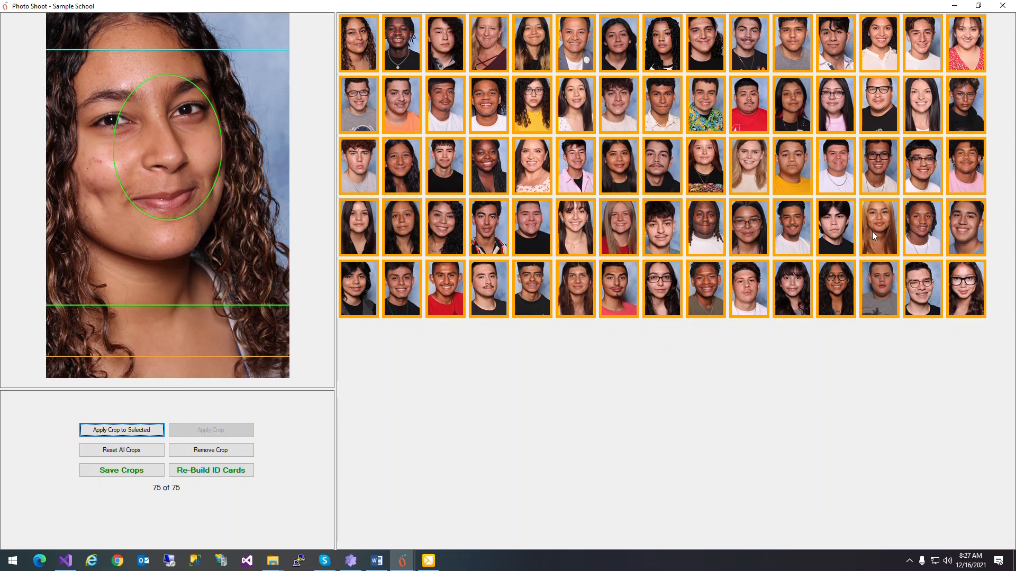
Step: Reposition the crop of the sixth photo in the fourth row, and check the third photo in the third row
{"action": "left_click", "coordinate": [582, 228]}
{"action": "left_click_drag", "start_coordinate": [255, 158], "coordinate": [281, 191]}
{"action": "left_click", "coordinate": [454, 167]}
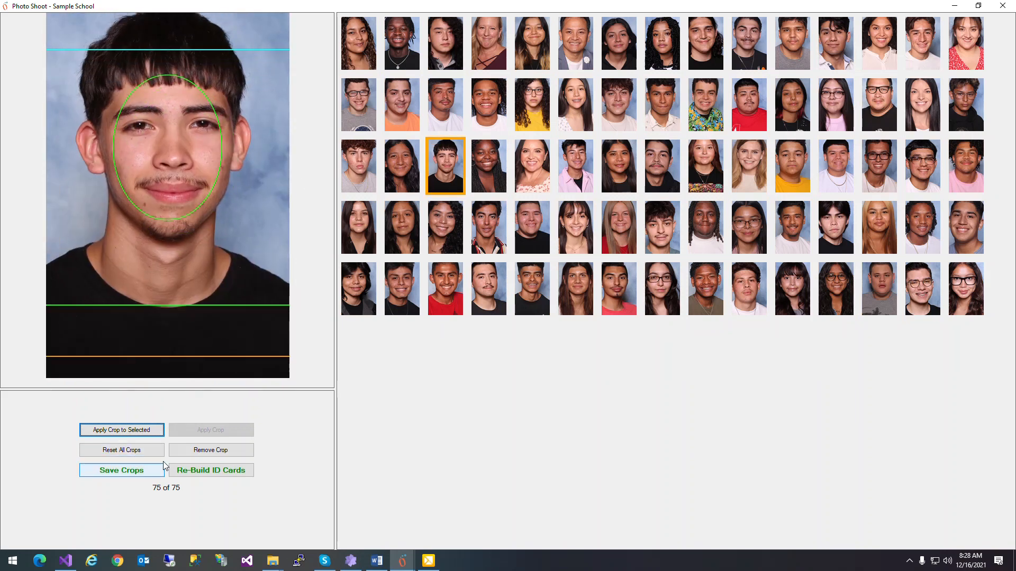
Step: Reset and save all crops, and rebuild the ID cards for the Sample School shoot
{"action": "left_click", "coordinate": [111, 450]}
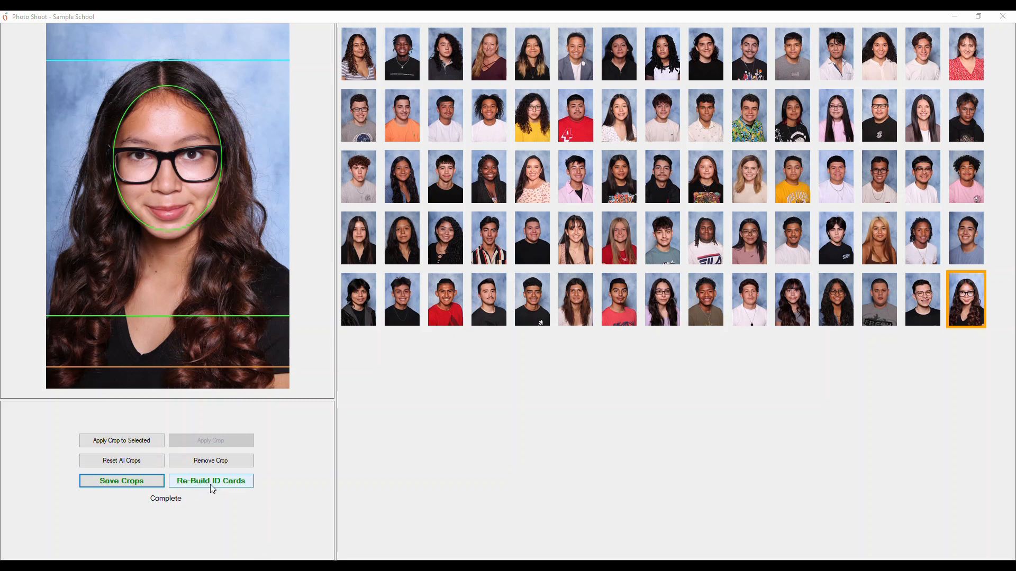
{"action": "left_click", "coordinate": [212, 487]}
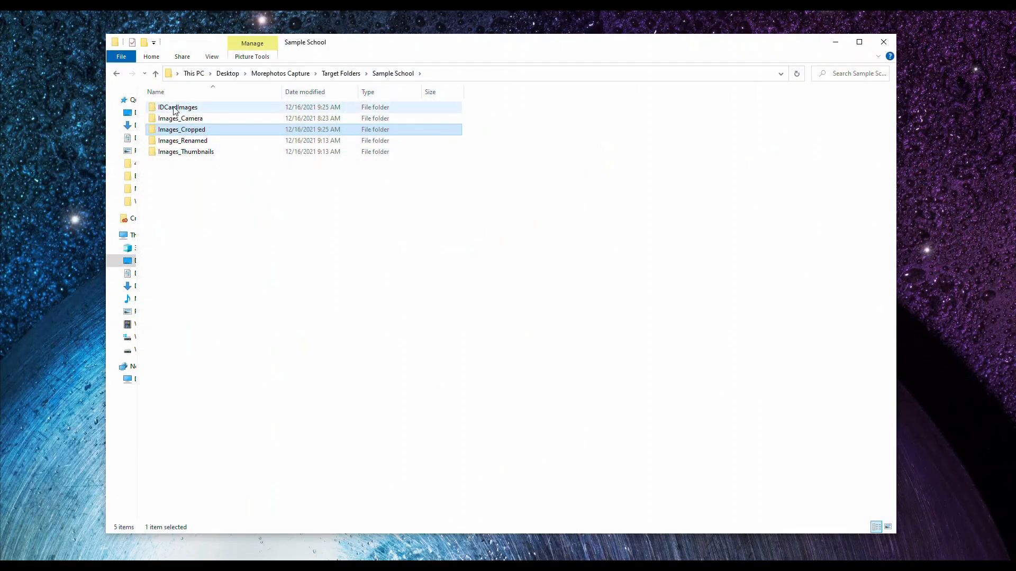
Step: Open the first card in the IDCardImages folder and browse through several of the rebuilt ID cards
{"action": "double_click", "coordinate": [170, 109]}
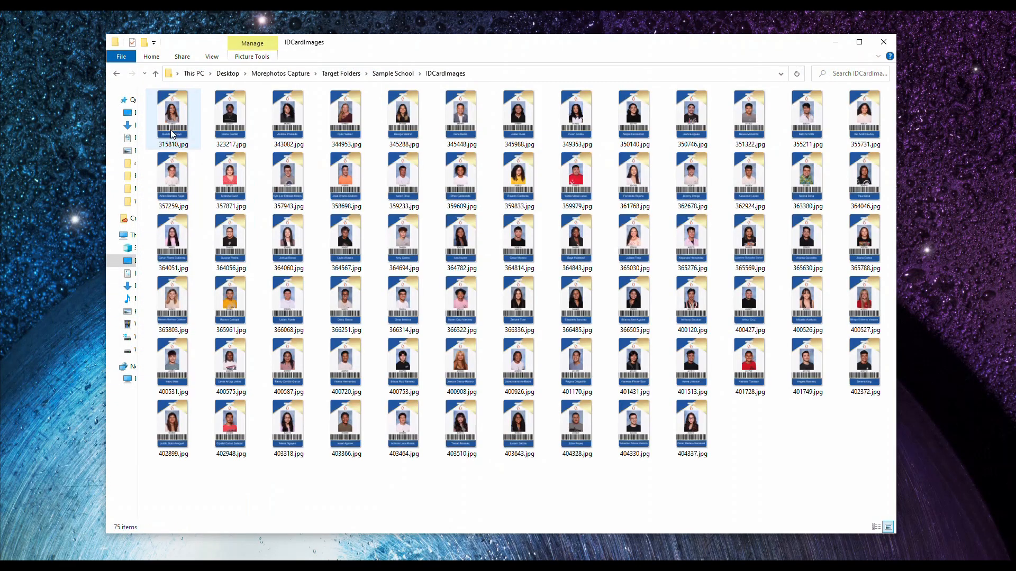
{"action": "double_click", "coordinate": [180, 123]}
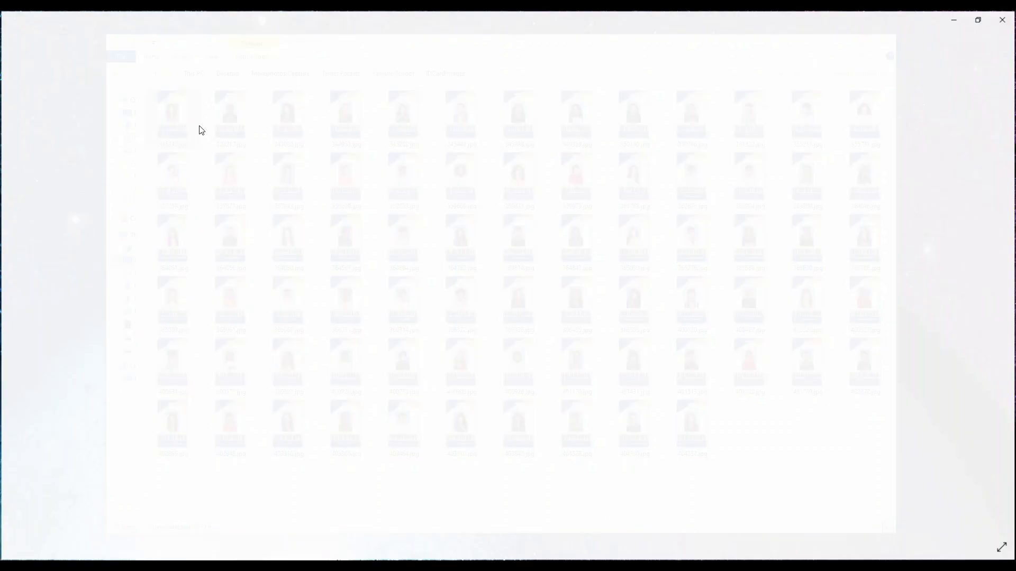
{"action": "left_click", "coordinate": [1001, 294]}
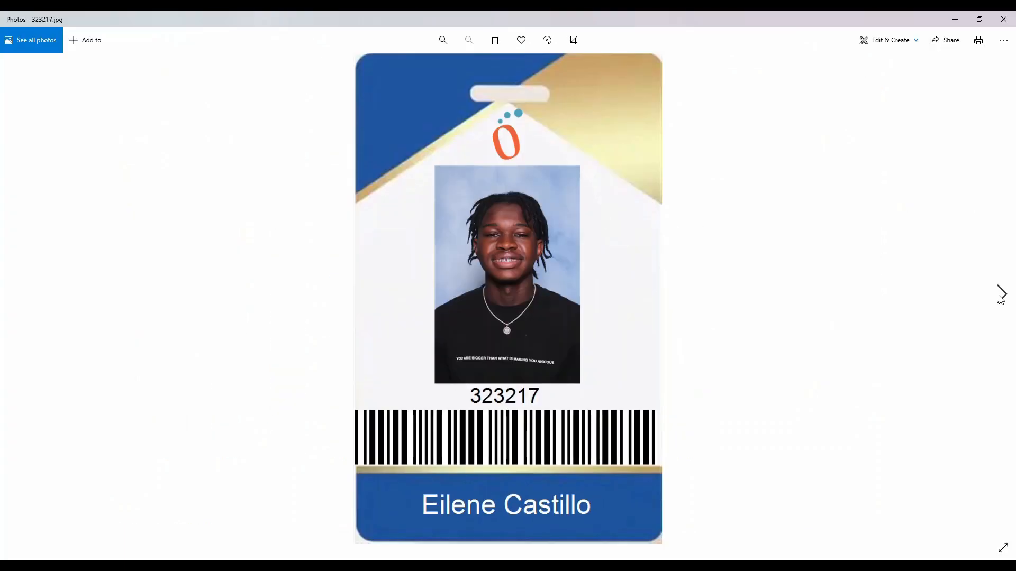
{"action": "left_click", "coordinate": [1001, 295]}
{"action": "left_click", "coordinate": [1000, 295]}
{"action": "left_click", "coordinate": [1000, 295]}
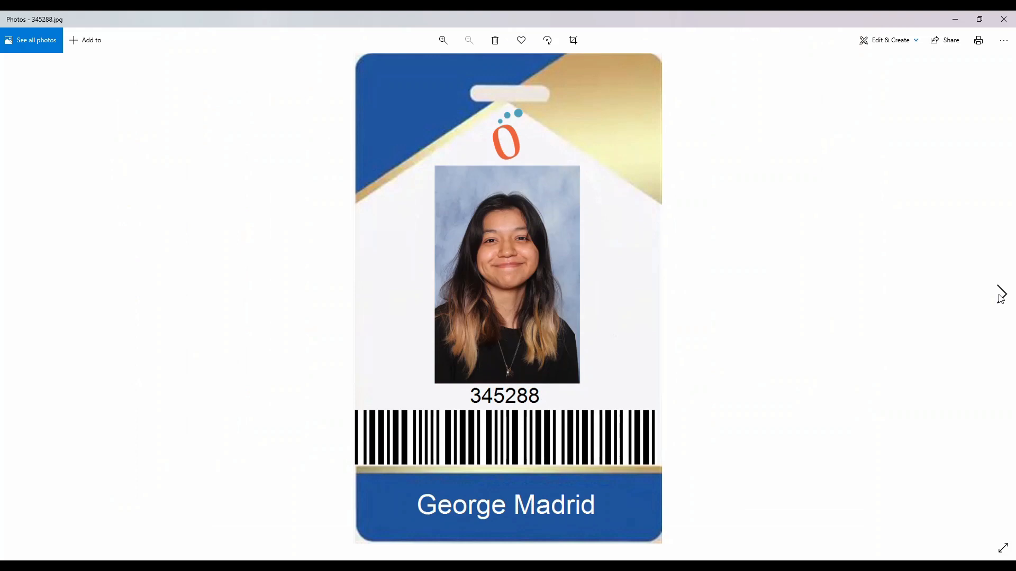
{"action": "left_click", "coordinate": [1000, 295]}
{"action": "left_click", "coordinate": [1000, 295]}
{"action": "left_click", "coordinate": [1000, 295]}
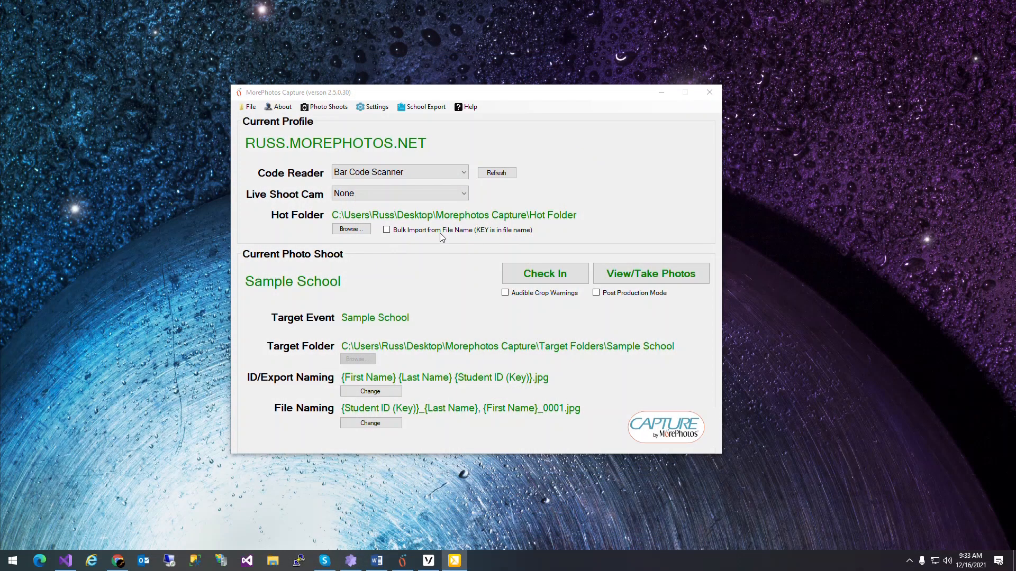
Step: Check in the Sample School shoot with Upload ID Cards and Download Images after Background Removal enabled
{"action": "left_click", "coordinate": [530, 276]}
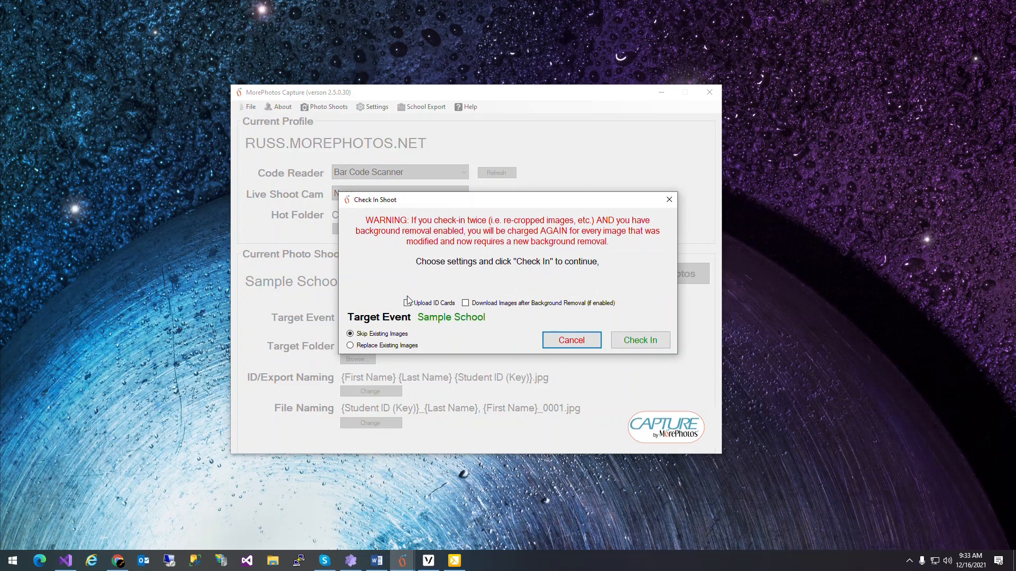
{"action": "left_click", "coordinate": [408, 305]}
{"action": "left_click", "coordinate": [631, 342]}
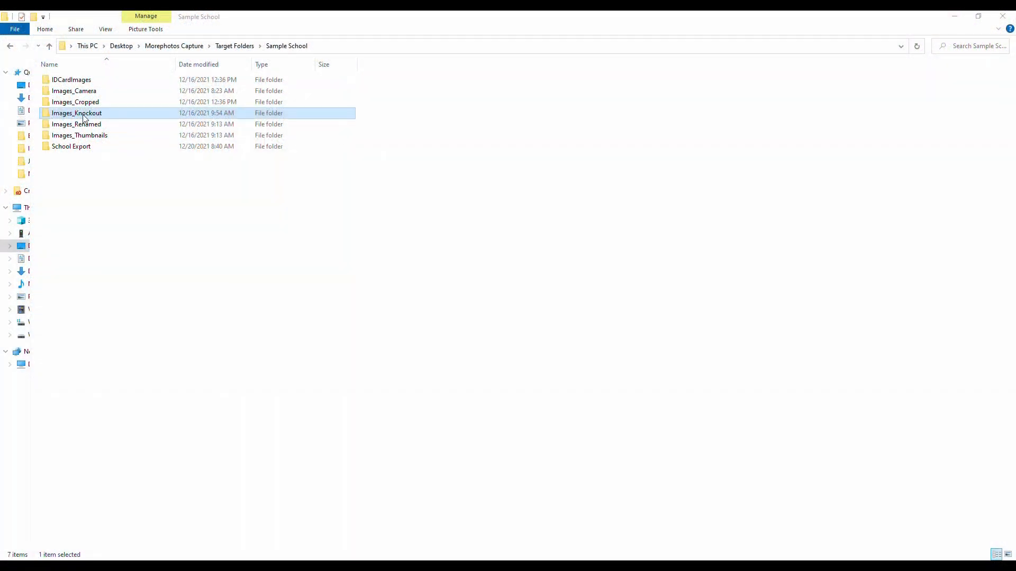
Step: Open the first image in the Images_Knockout folder and browse to the third background-removed portrait
{"action": "double_click", "coordinate": [66, 114]}
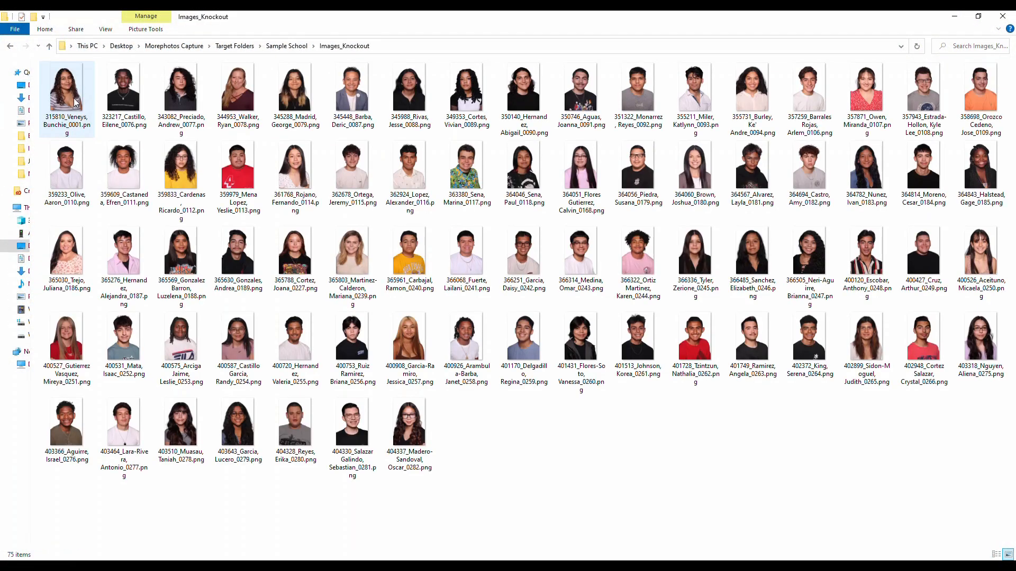
{"action": "double_click", "coordinate": [79, 101]}
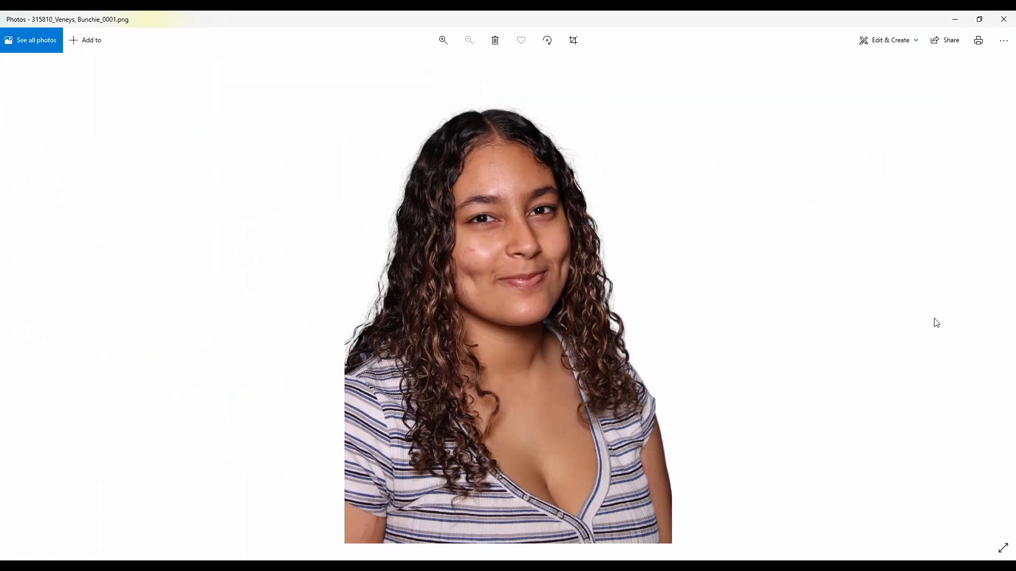
{"action": "left_click", "coordinate": [1001, 294]}
{"action": "left_click", "coordinate": [1001, 294]}
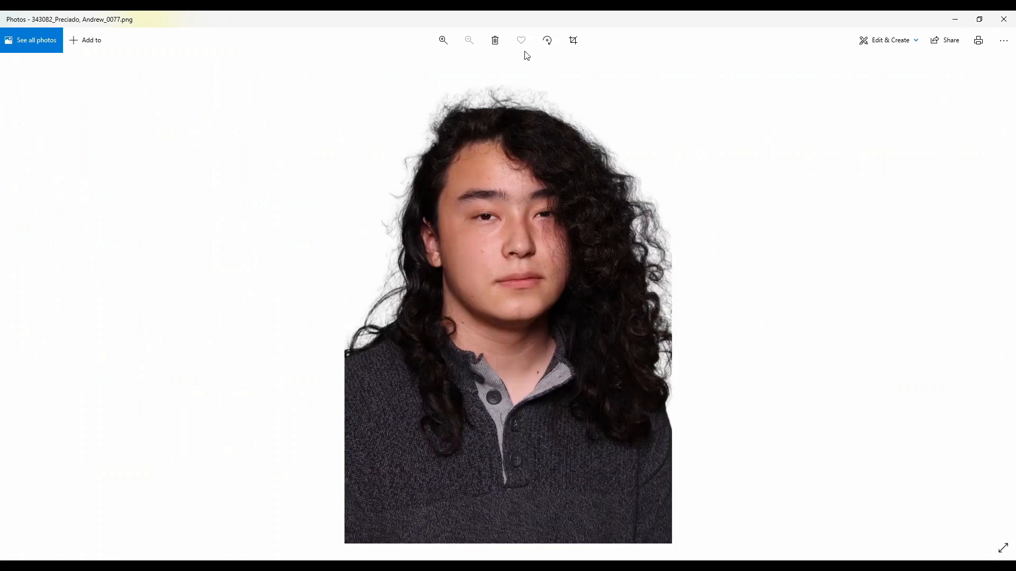
Step: Examine the hair edges of the third knockout portrait up close, and close the image viewer
{"action": "left_click", "coordinate": [443, 41]}
{"action": "left_click", "coordinate": [443, 42]}
{"action": "left_click_drag", "start_coordinate": [286, 207], "coordinate": [503, 471]}
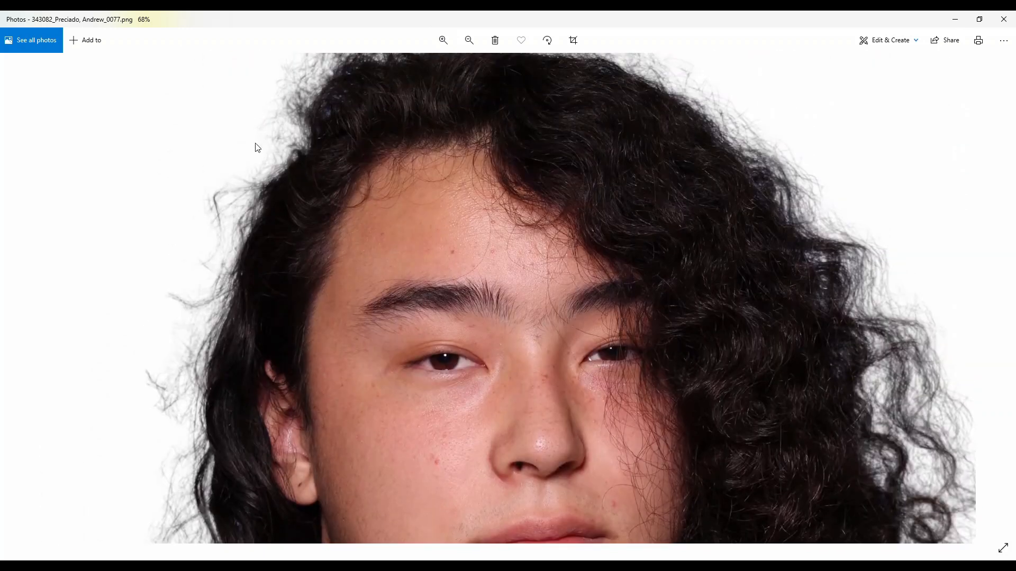
{"action": "left_click_drag", "start_coordinate": [326, 98], "coordinate": [277, 234]}
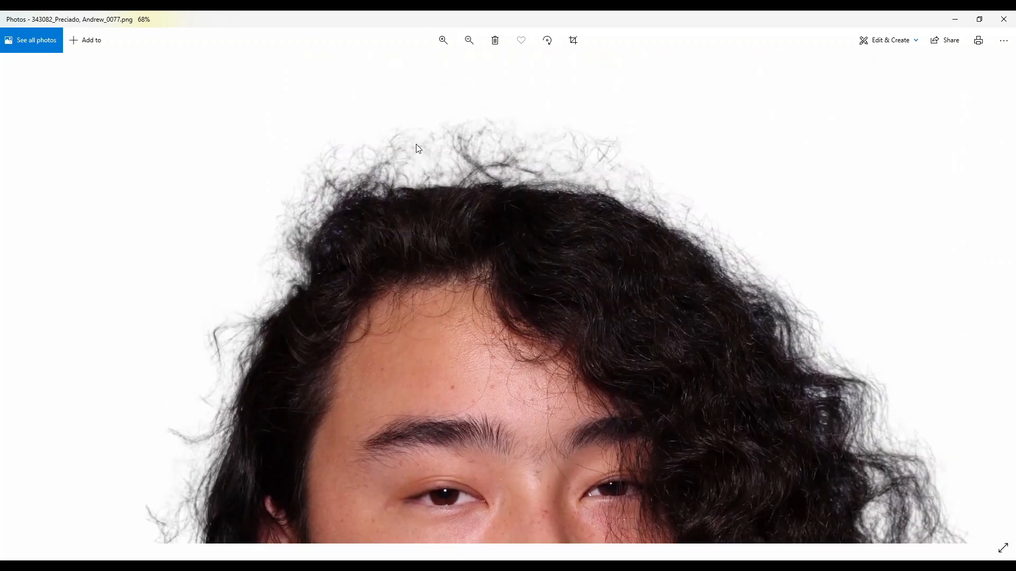
{"action": "left_click", "coordinate": [1001, 21]}
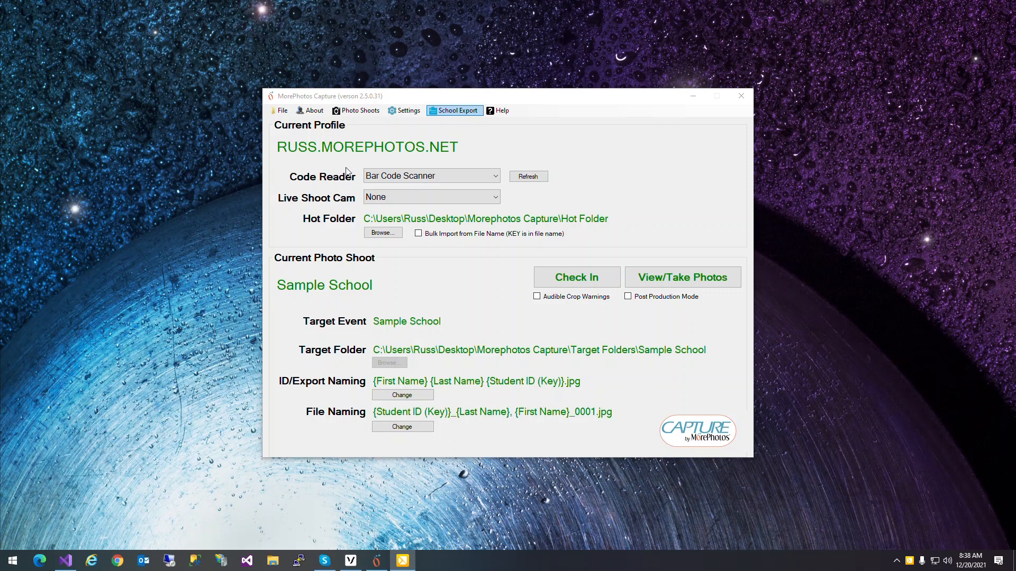
Step: Start a School Export with a maximum width of 400 px and height of 600 px, and preview the result
{"action": "left_click", "coordinate": [454, 111]}
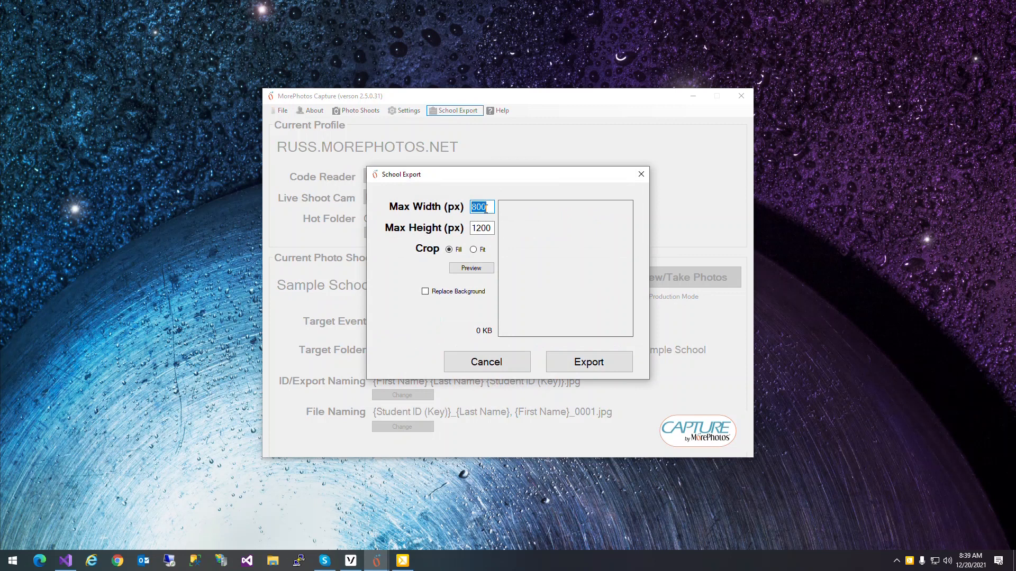
{"action": "key", "text": "Tab"}
{"action": "type", "text": "6"}
{"action": "key", "text": "shift+Tab"}
{"action": "type", "text": "00"}
{"action": "left_click", "coordinate": [458, 271]}
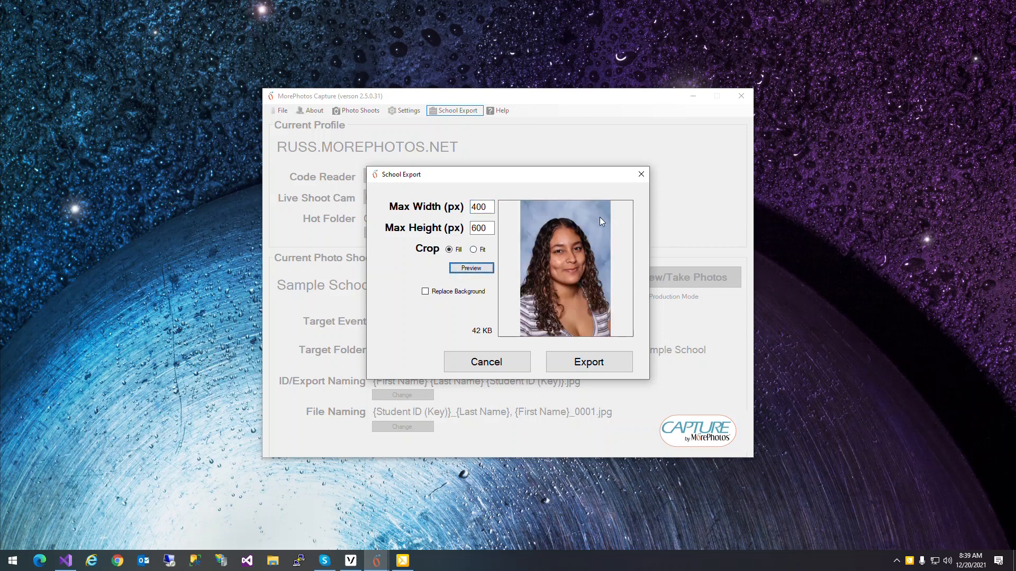
Step: Enable background replacement for the export, using 02-BB.jpg from the Backgrounds folder
{"action": "left_click", "coordinate": [426, 292]}
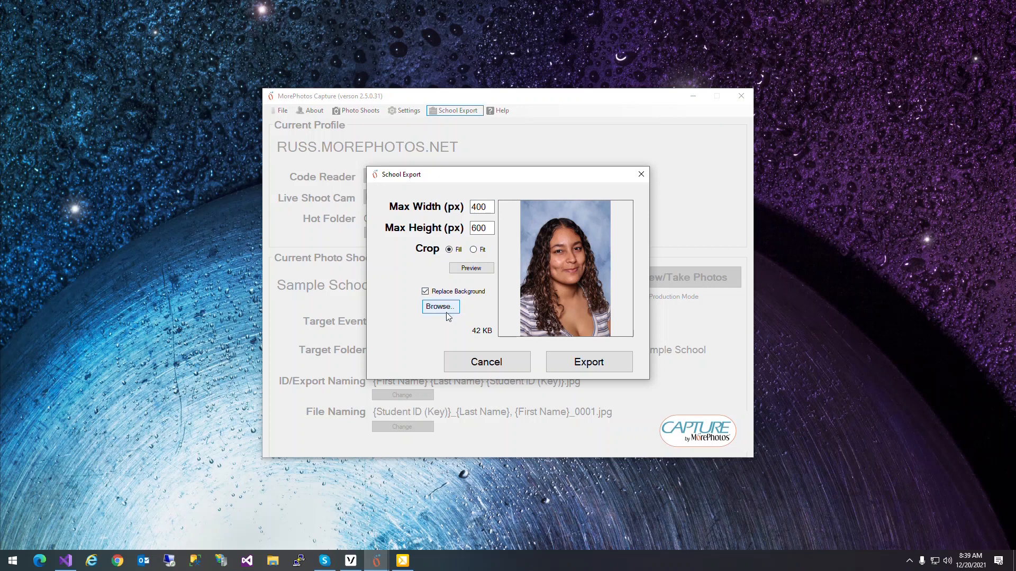
{"action": "left_click", "coordinate": [439, 311]}
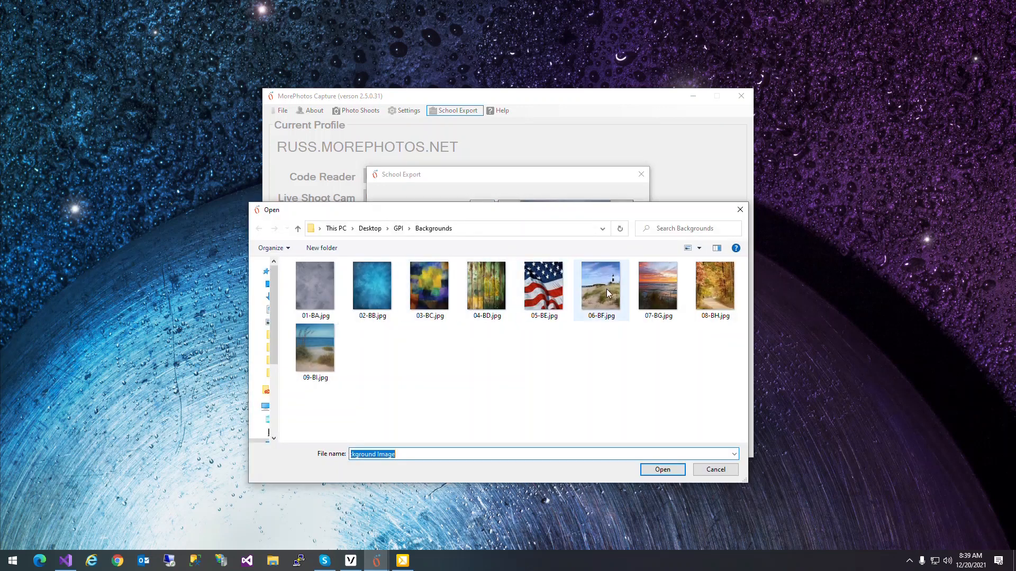
{"action": "left_click", "coordinate": [373, 279]}
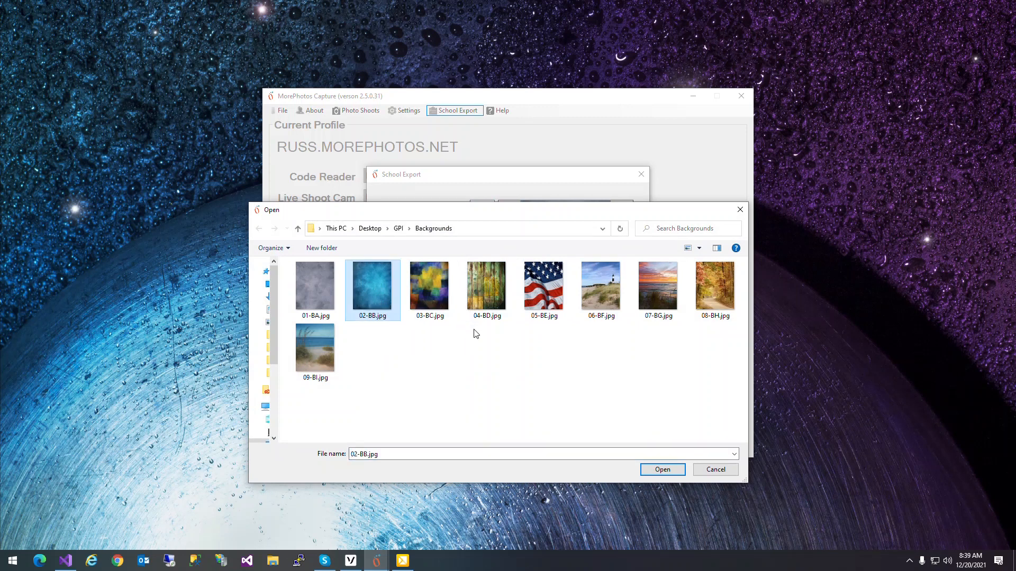
{"action": "left_click", "coordinate": [663, 469]}
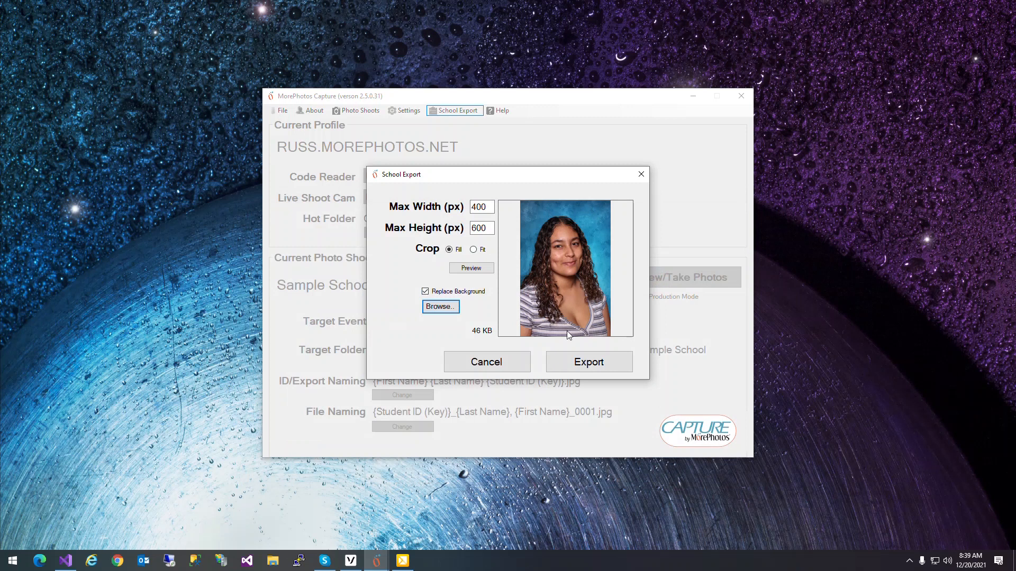
Step: Set the export's maximum height to 500 px, run the export, and dismiss the export dialogs
{"action": "double_click", "coordinate": [490, 227]}
{"action": "type", "text": "500"}
{"action": "left_click", "coordinate": [466, 271]}
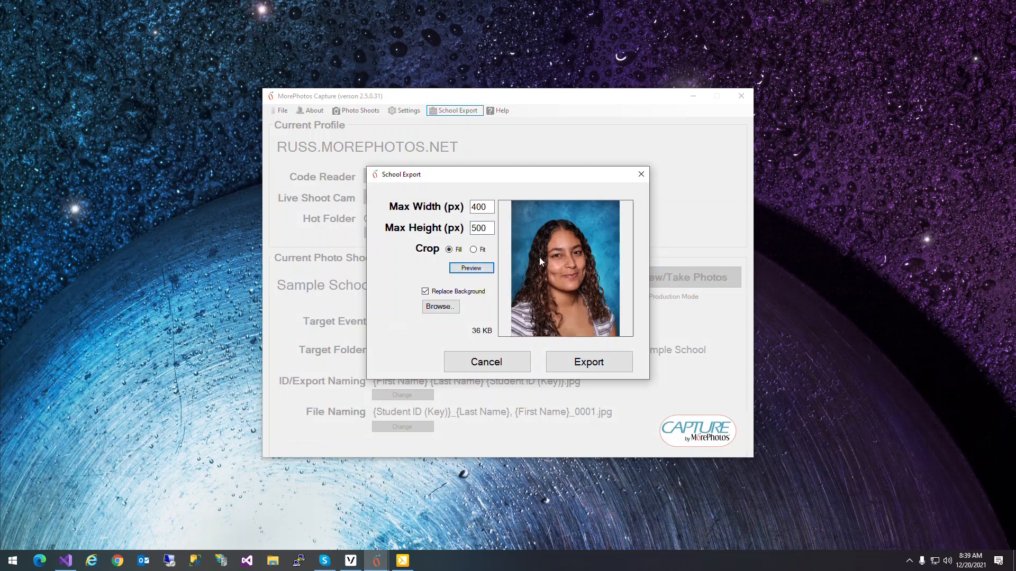
{"action": "left_click", "coordinate": [566, 360]}
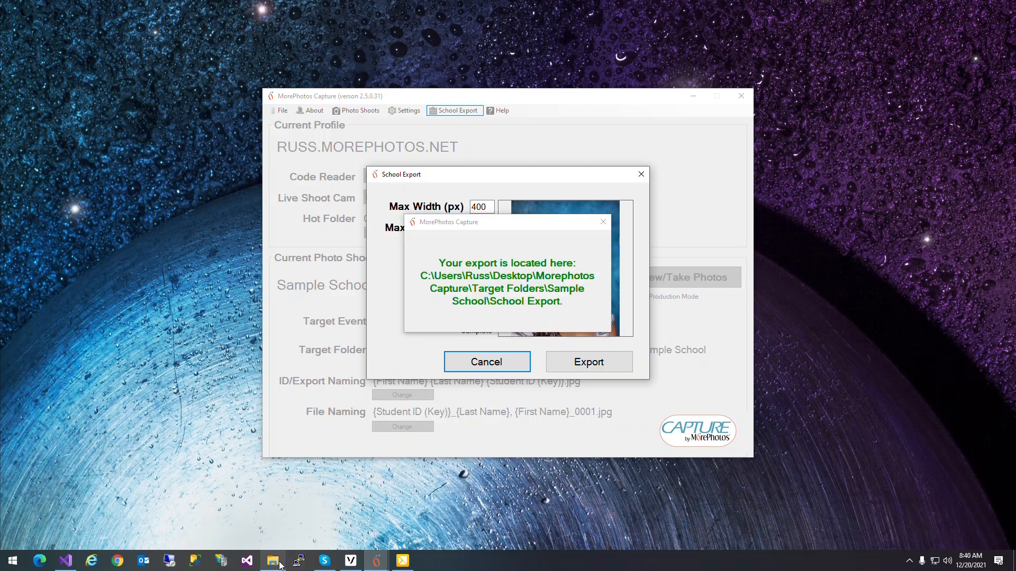
{"action": "left_click", "coordinate": [603, 223]}
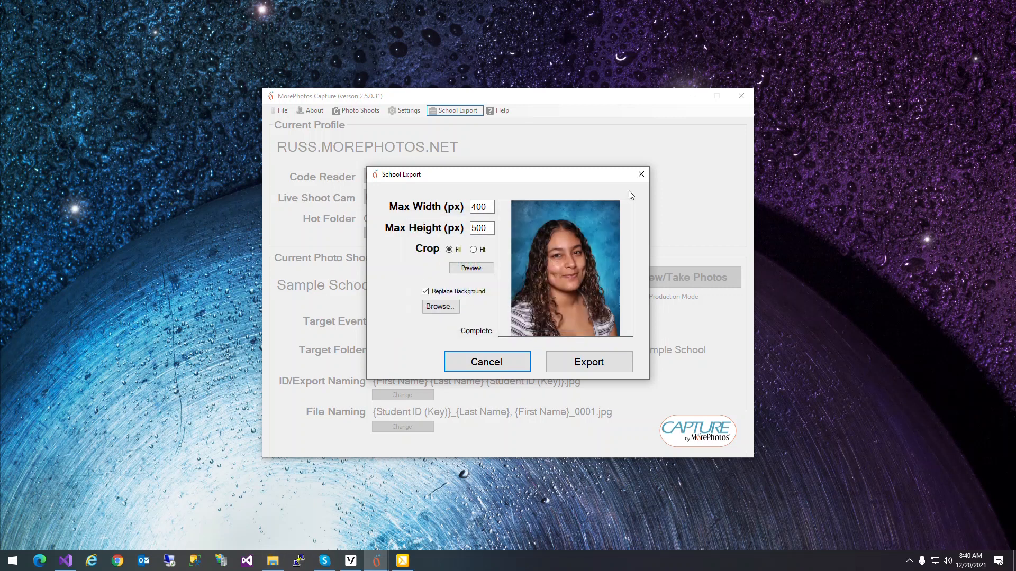
{"action": "left_click", "coordinate": [641, 174]}
Step: Switch to File Explorer, open the School Export folder, and examine the contents of Index.txt
{"action": "left_click", "coordinate": [270, 559]}
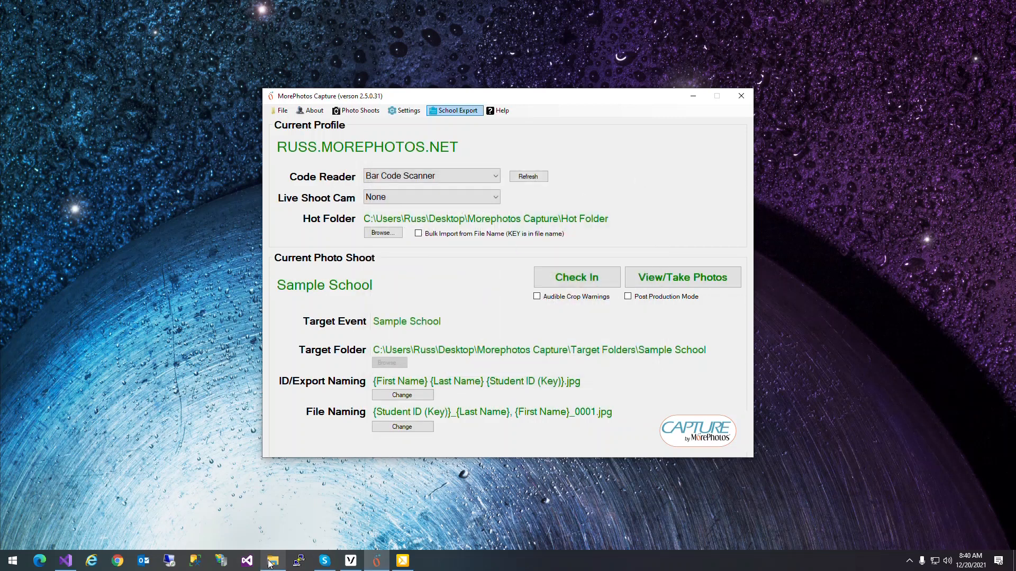
{"action": "left_click_drag", "start_coordinate": [497, 93], "coordinate": [471, 97]}
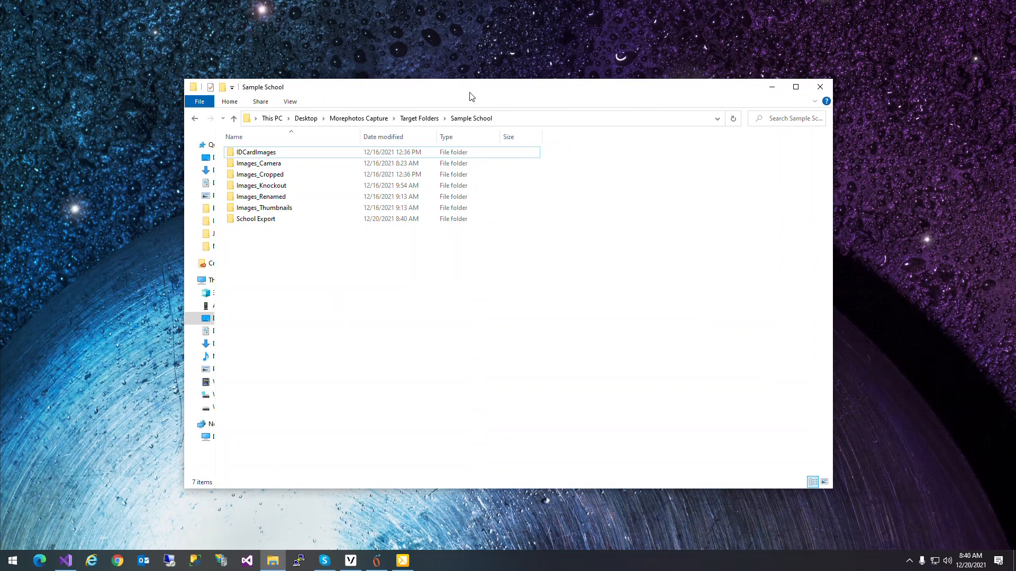
{"action": "double_click", "coordinate": [240, 220]}
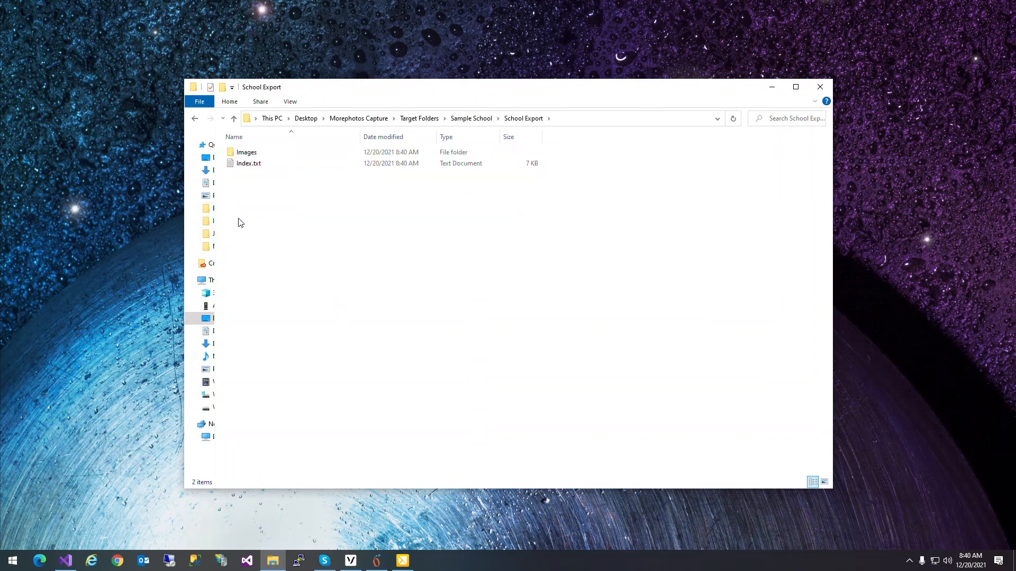
{"action": "double_click", "coordinate": [230, 165]}
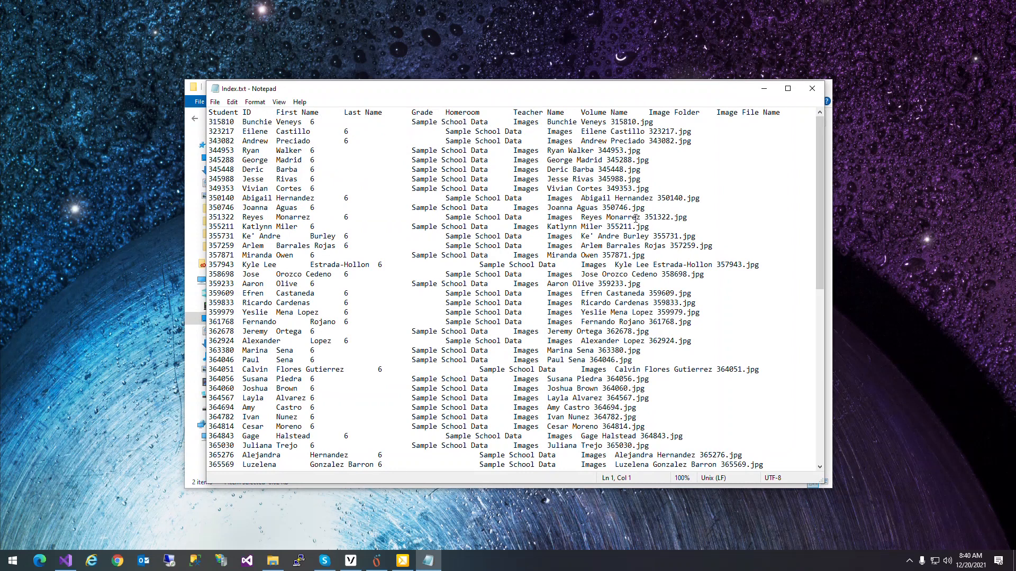
{"action": "left_click", "coordinate": [812, 88]}
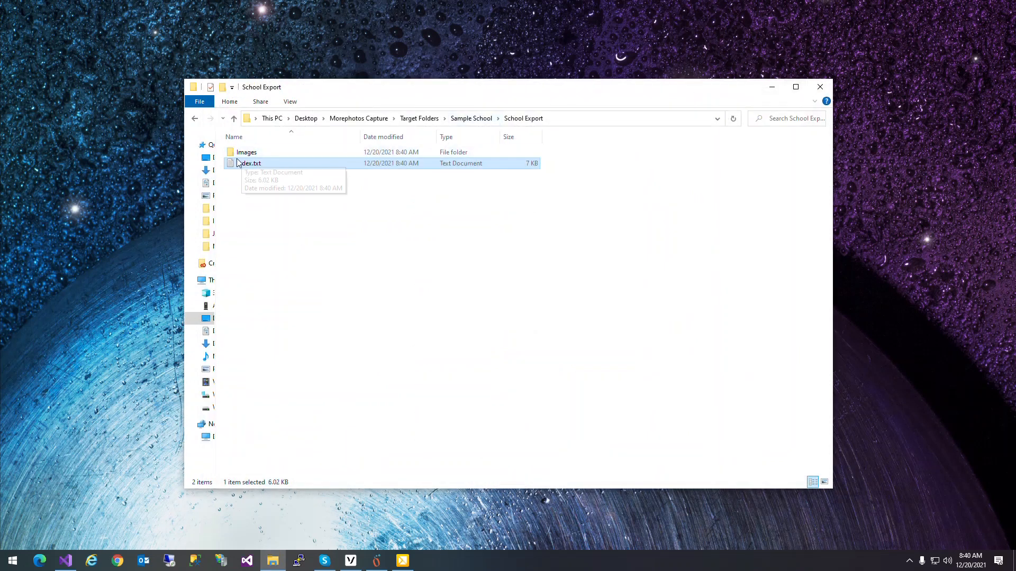
Step: Open the first photo in the export's Images folder and browse through several portraits to examine the replaced background
{"action": "double_click", "coordinate": [236, 154]}
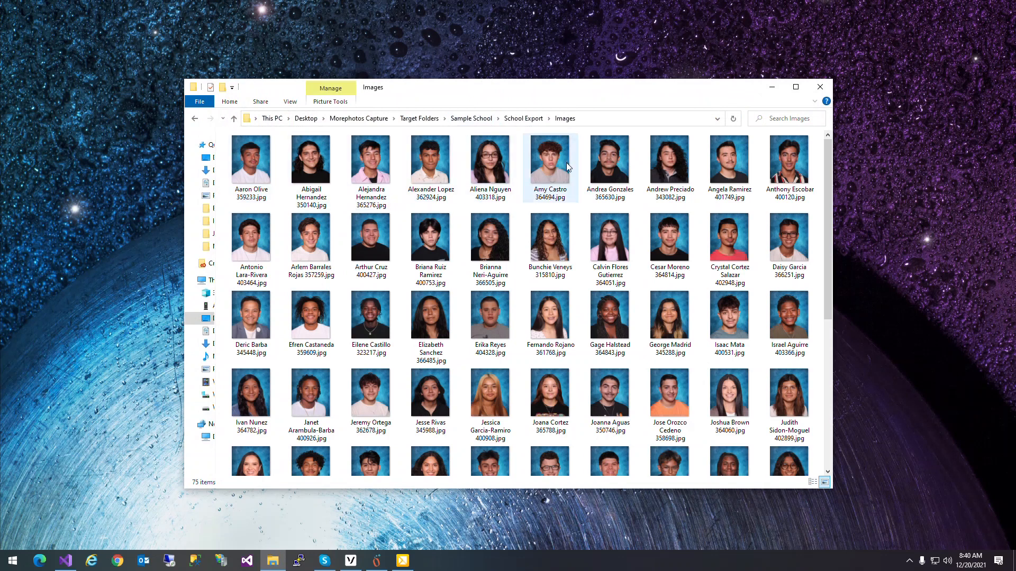
{"action": "double_click", "coordinate": [251, 159]}
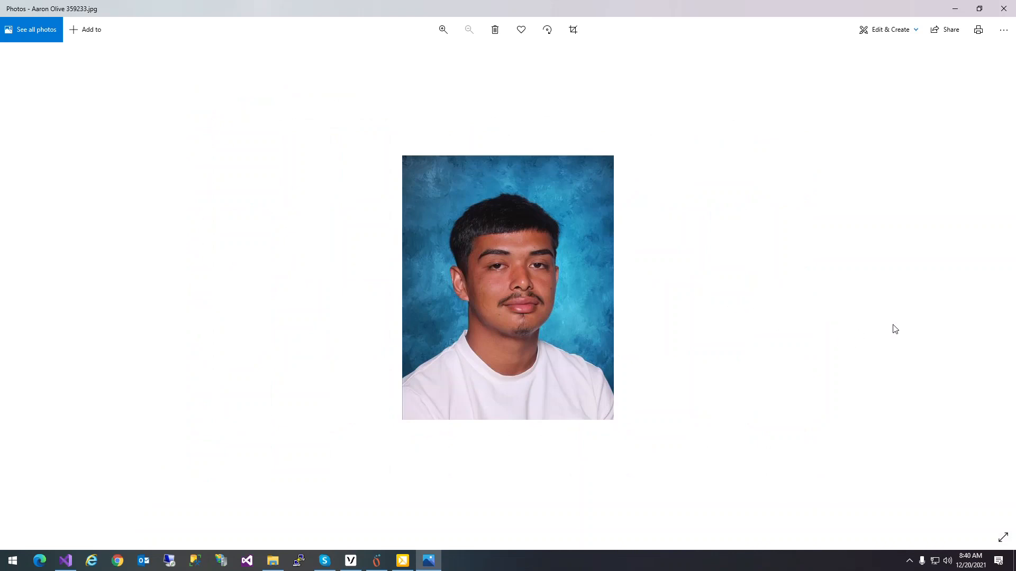
{"action": "left_click", "coordinate": [1001, 284]}
{"action": "left_click", "coordinate": [1001, 284]}
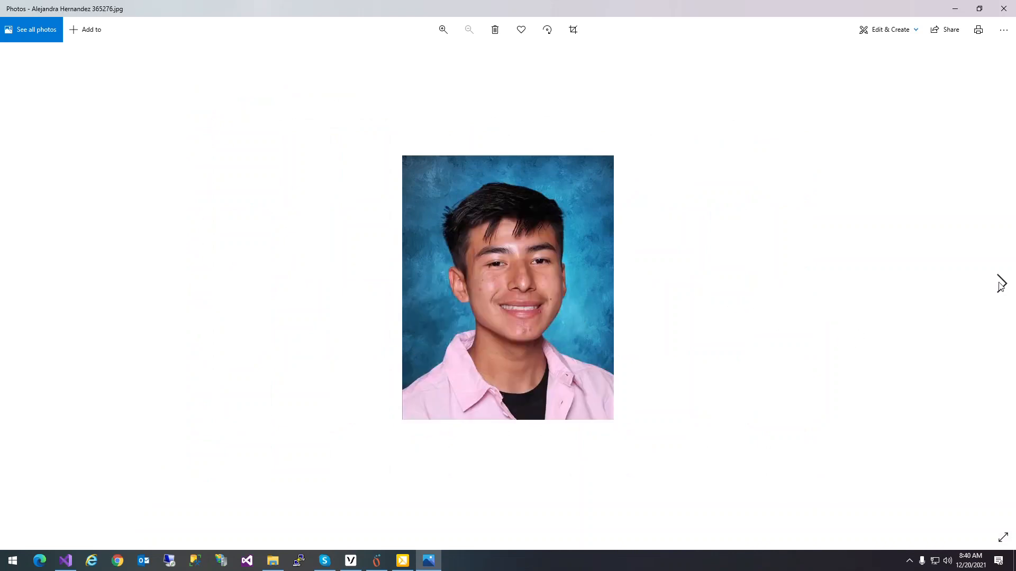
{"action": "left_click", "coordinate": [1000, 284]}
{"action": "left_click", "coordinate": [1000, 284]}
{"action": "left_click", "coordinate": [1001, 284]}
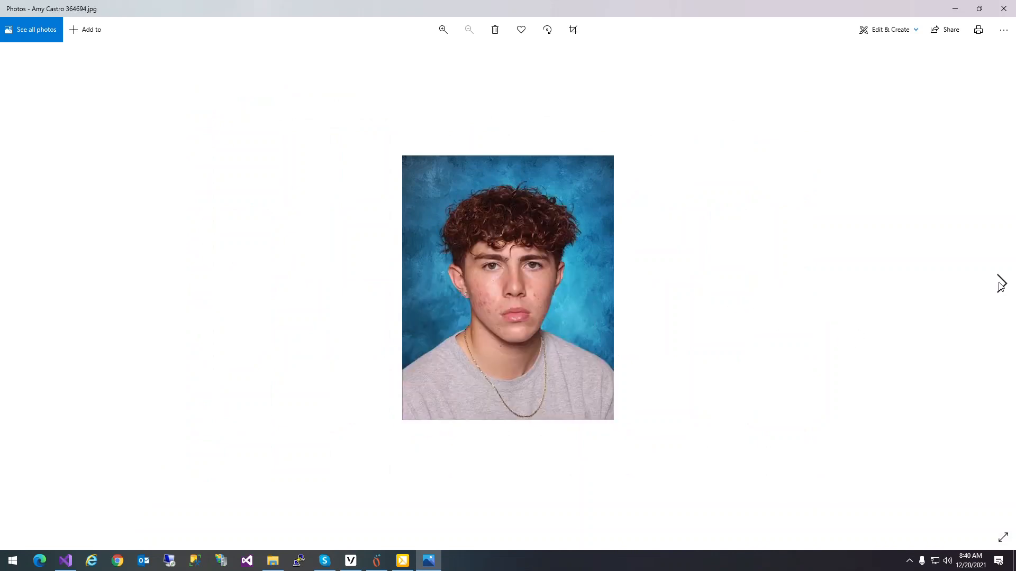
{"action": "left_click", "coordinate": [1000, 284]}
{"action": "left_click", "coordinate": [1000, 284]}
{"action": "left_click", "coordinate": [1001, 284]}
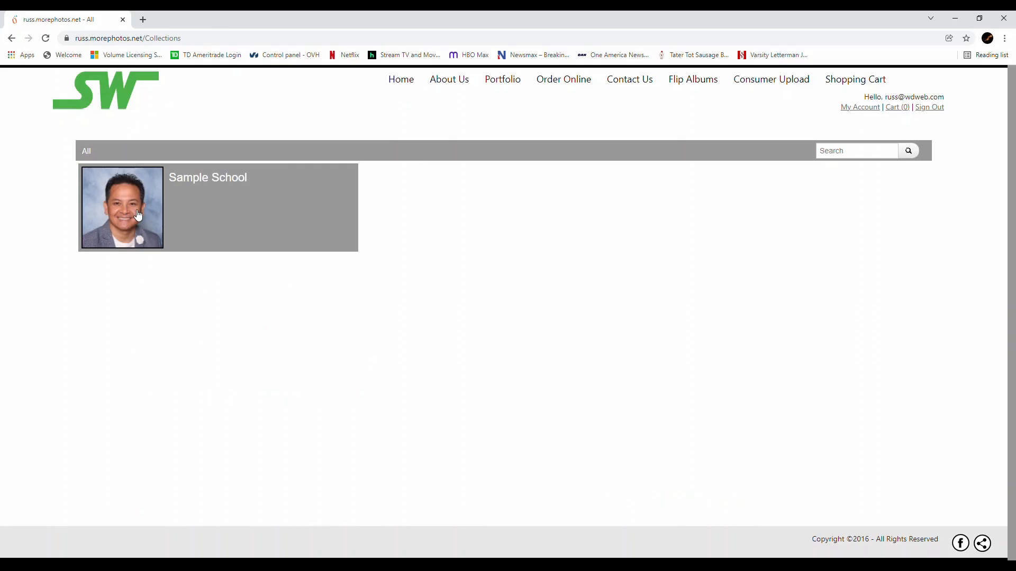
Step: Open the Sample School gallery on the photo ordering website by entering its access password
{"action": "left_click", "coordinate": [138, 214]}
{"action": "type", "text": "123"}
{"action": "left_click", "coordinate": [586, 206]}
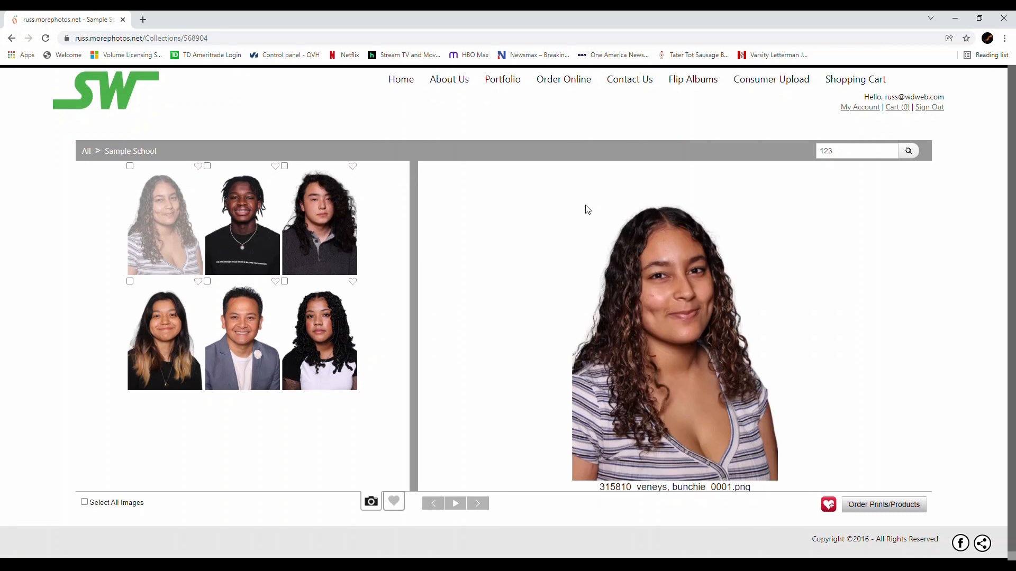
Step: Select the portrait of the student with blonde-tipped dark hair and start ordering it as a 4x6 print
{"action": "left_click", "coordinate": [164, 346]}
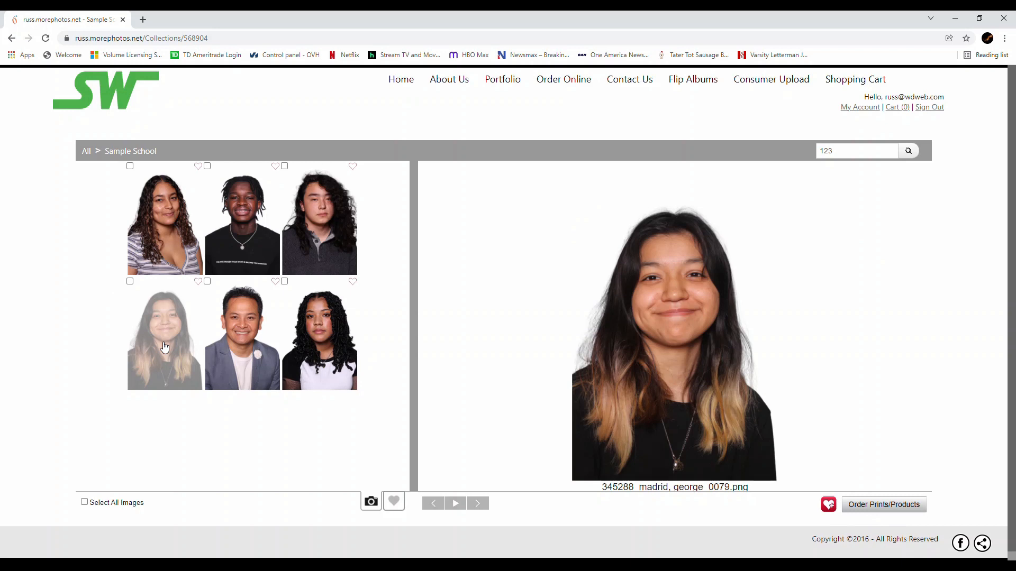
{"action": "left_click", "coordinate": [866, 508]}
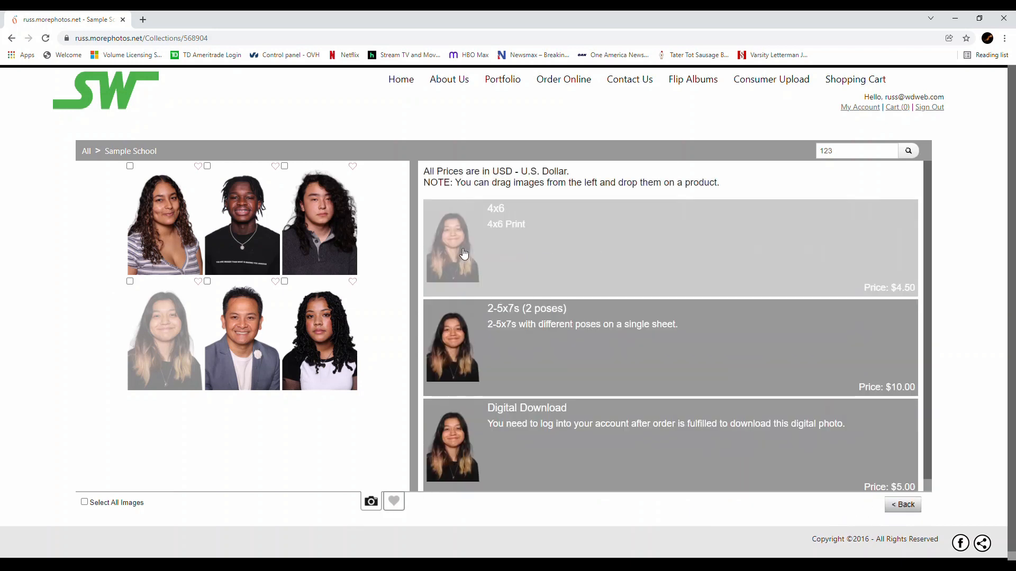
{"action": "left_click", "coordinate": [460, 262]}
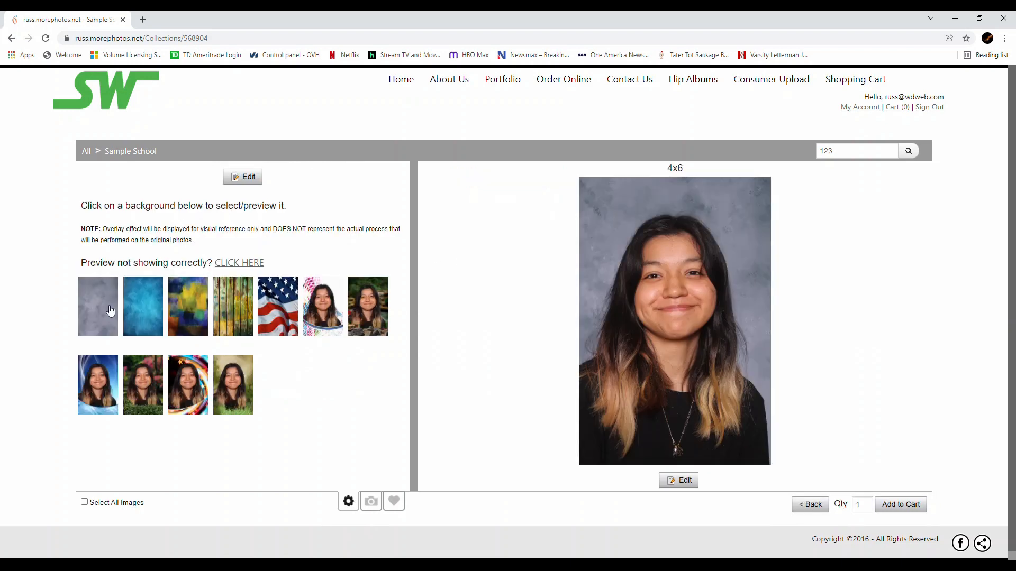
Step: Preview the blue and colored-dot backgrounds, choose the star-swirl background 205-BG, and add the 4x6 print to the cart for review
{"action": "left_click", "coordinate": [148, 312]}
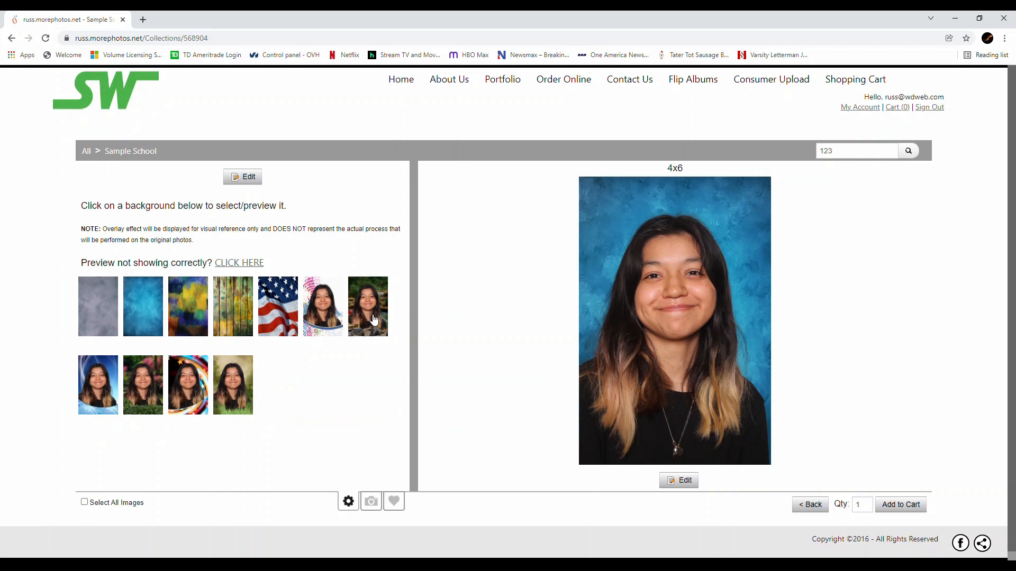
{"action": "left_click", "coordinate": [325, 315]}
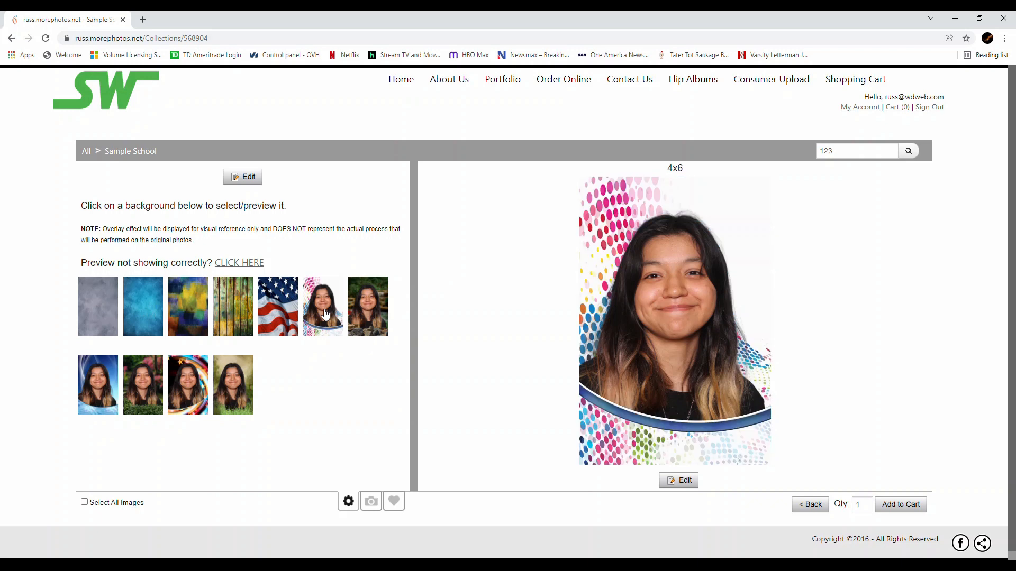
{"action": "left_click", "coordinate": [184, 392]}
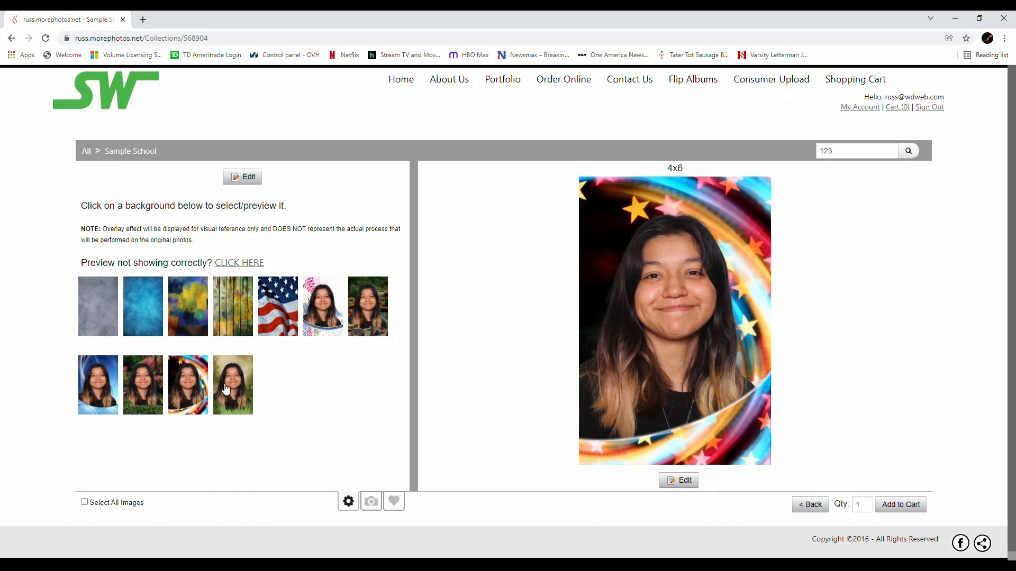
{"action": "left_click", "coordinate": [905, 509]}
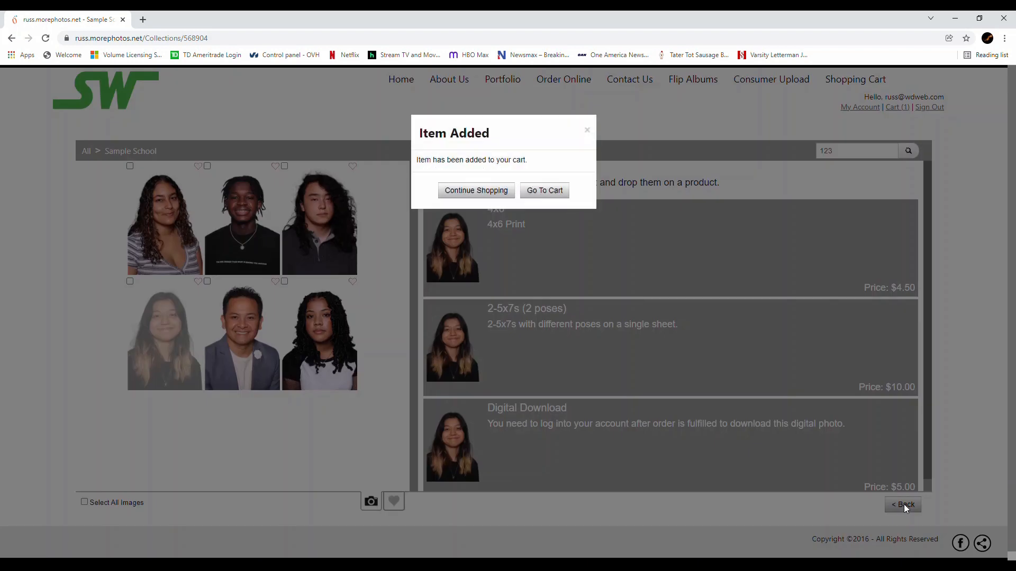
{"action": "left_click", "coordinate": [539, 197]}
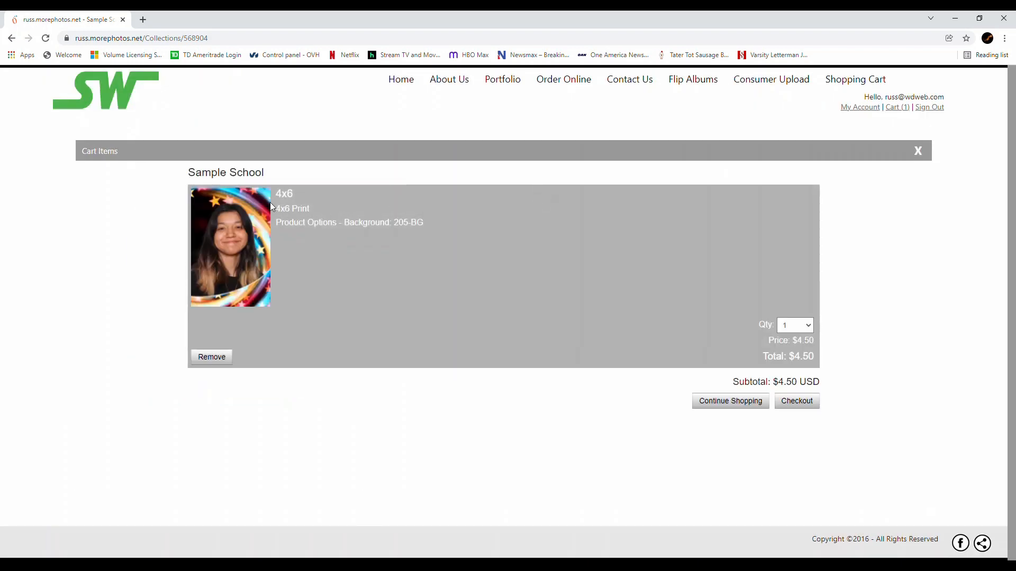